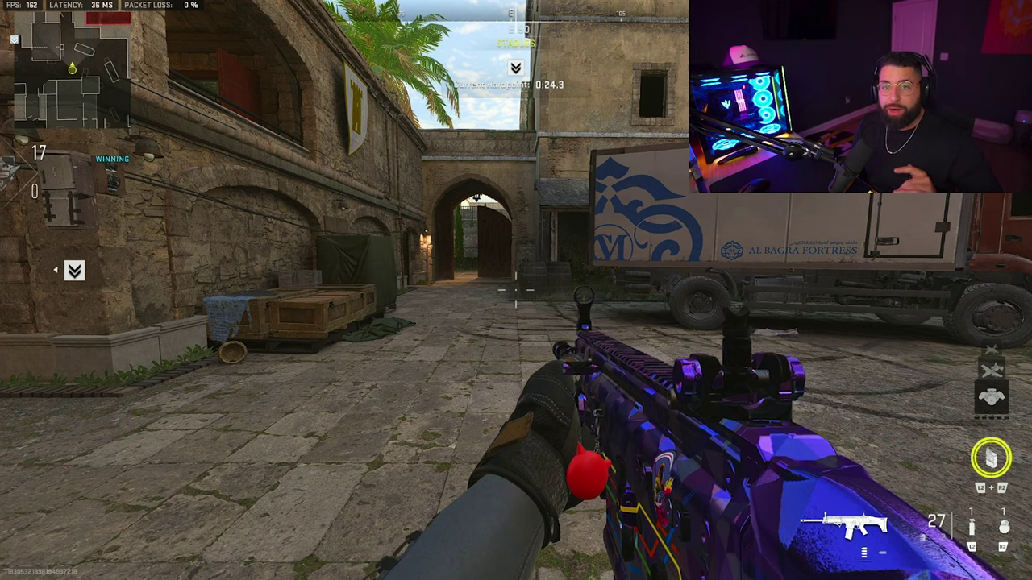
# Step: Pause the match and open Graphics settings on the Display tab (Fullscreen Exclusive, 2560x1440)
pyautogui.press('Escape')
pyautogui.press('e')
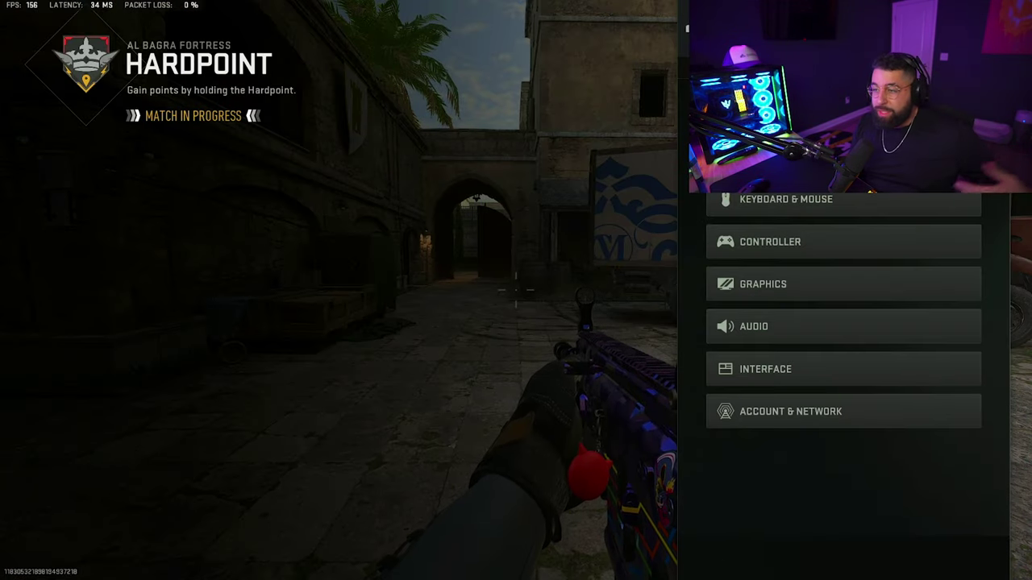
pyautogui.press('Down')
pyautogui.press('Down')
pyautogui.press('Down')
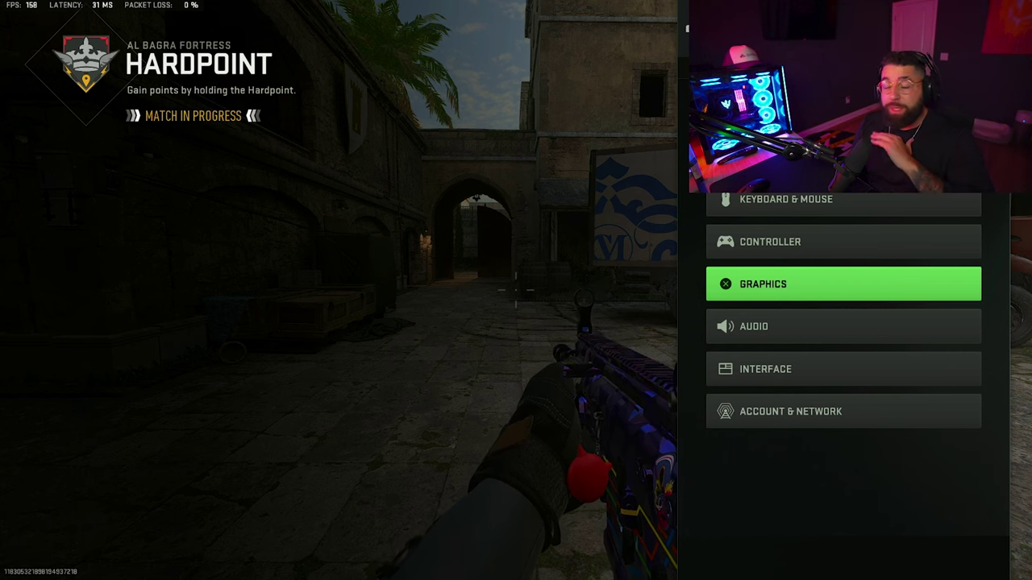
pyautogui.press('Return')
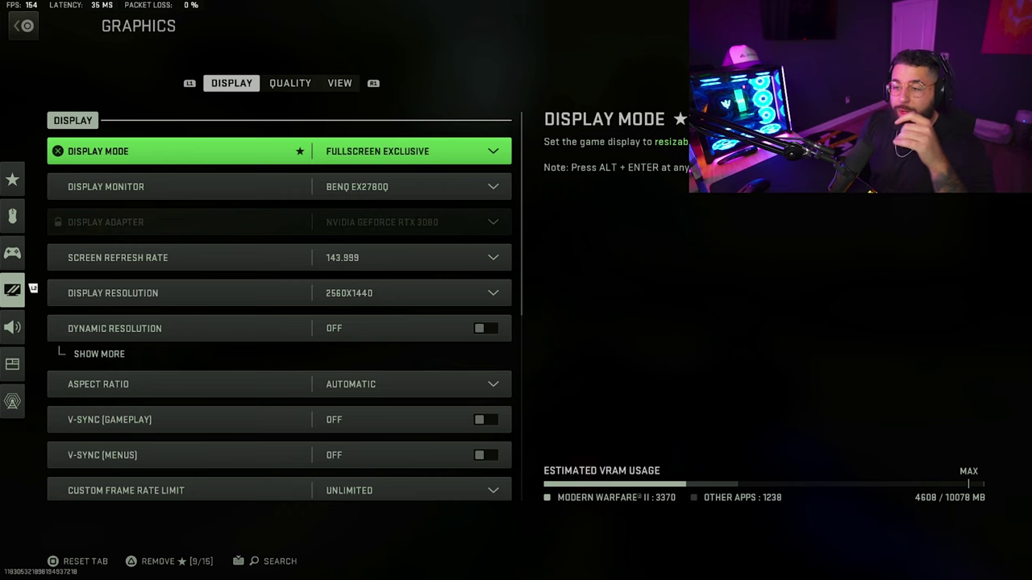
# Step: Review refresh rate, resolution, dynamic resolution, aspect ratio and V-Sync unchanged, then move to Quality
pyautogui.press('Down')
pyautogui.press('Down')
pyautogui.press('Down')
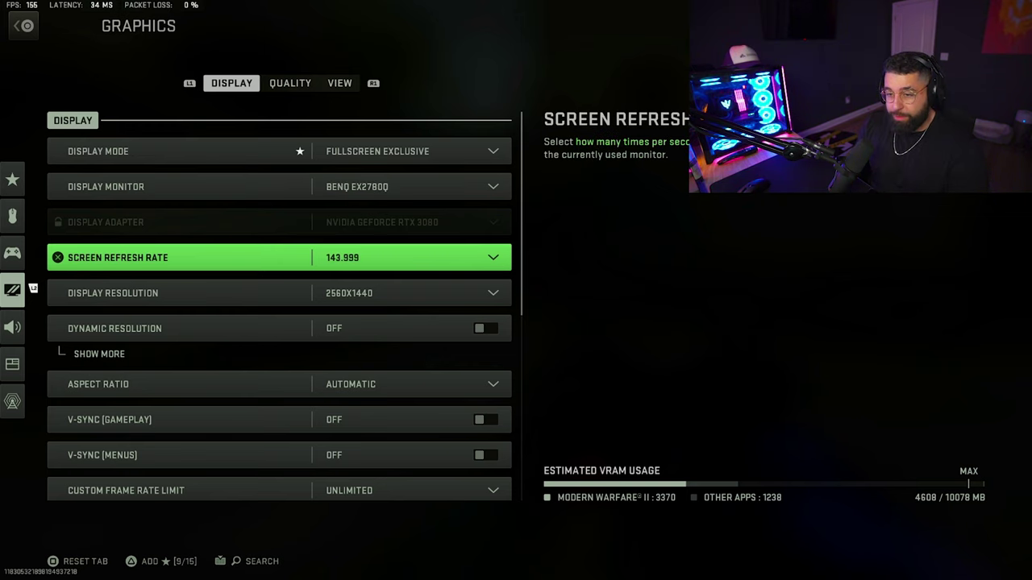
pyautogui.press('Down')
pyautogui.press('Down')
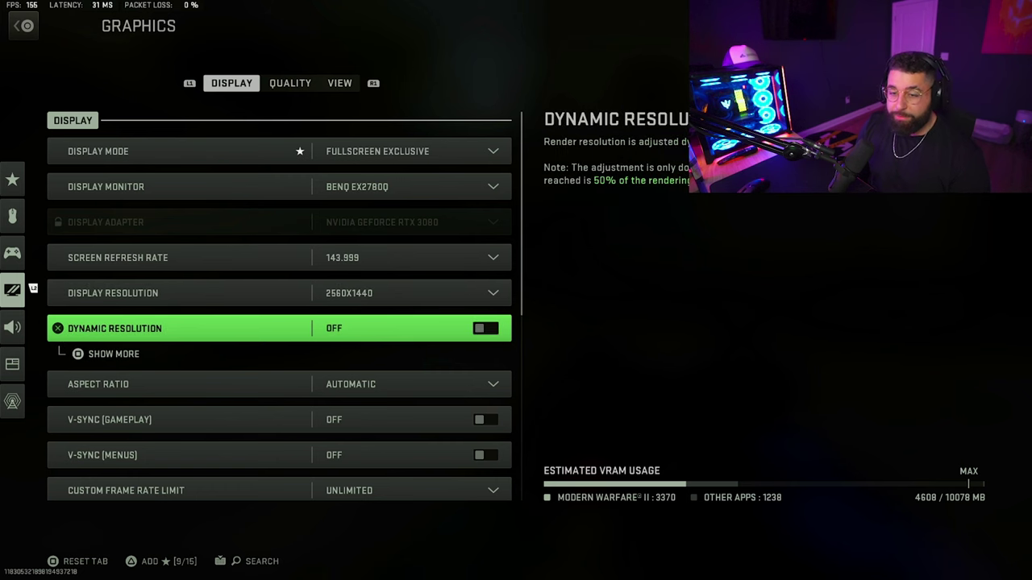
pyautogui.press('Down')
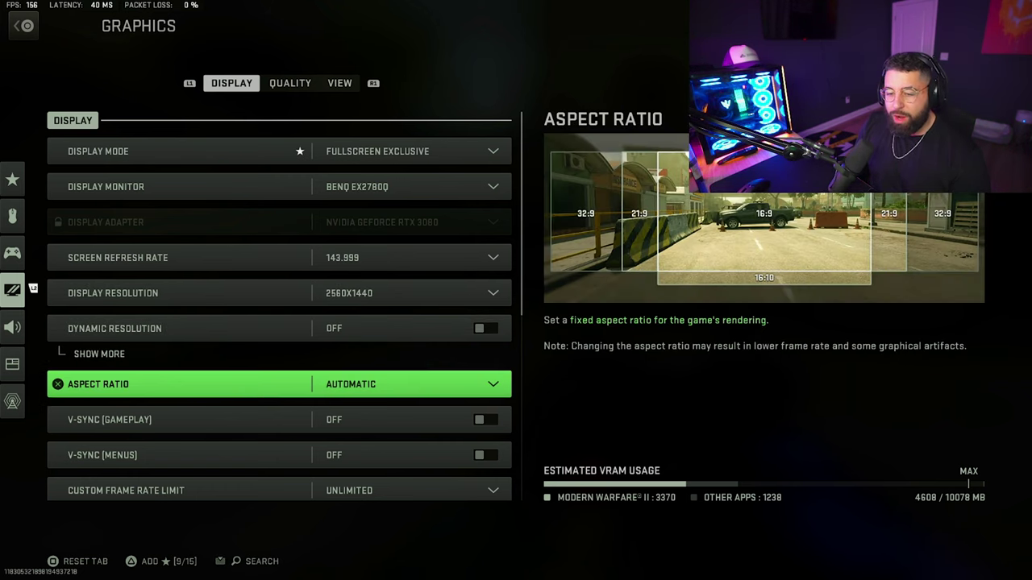
pyautogui.press('Down')
pyautogui.press('Down')
pyautogui.press('Up')
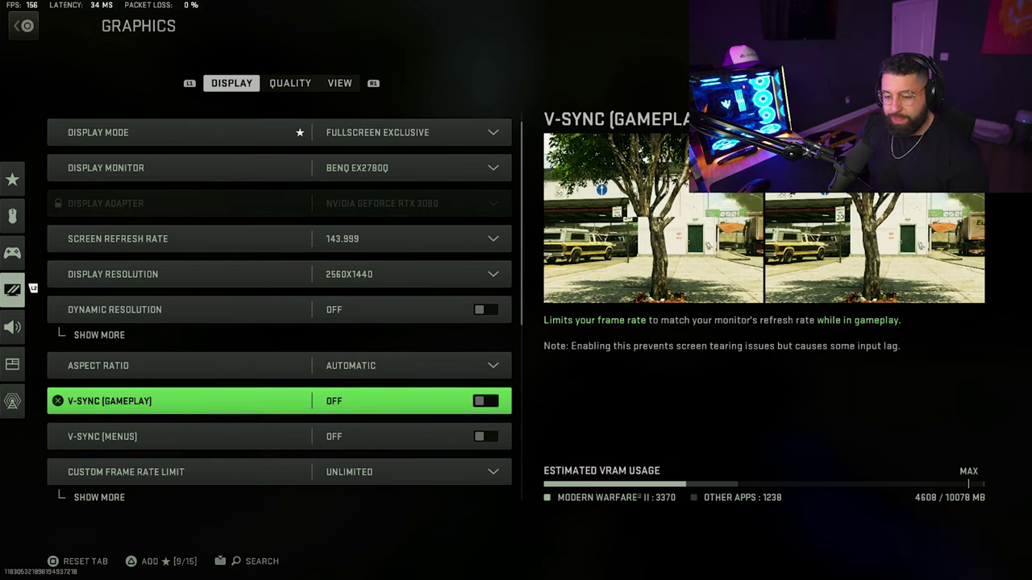
pyautogui.press('Down')
pyautogui.press('Down')
pyautogui.press('Down')
pyautogui.press('Down')
pyautogui.press('Down')
pyautogui.press('Down')
pyautogui.press('Down')
pyautogui.press('Down')
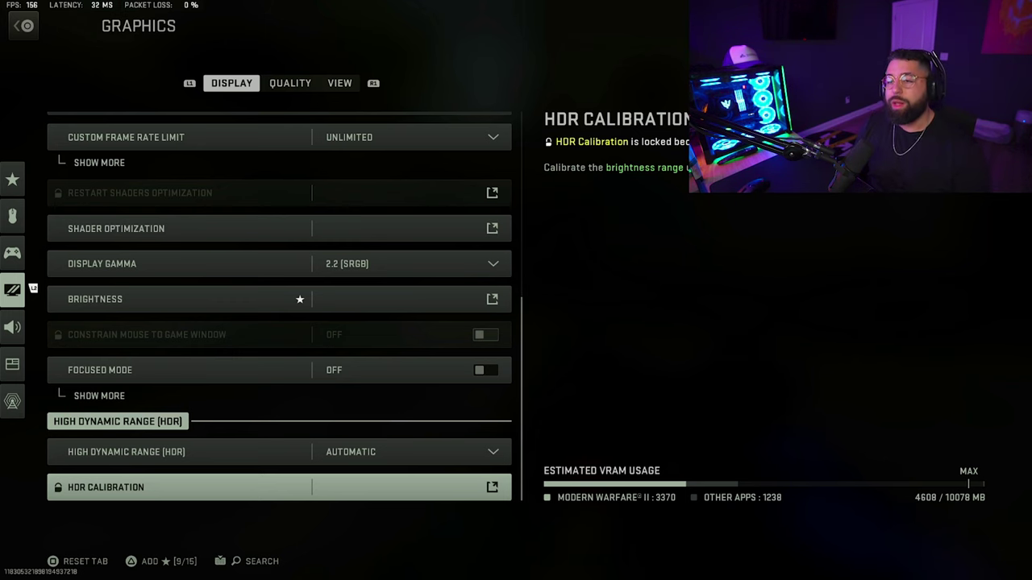
pyautogui.press('e')
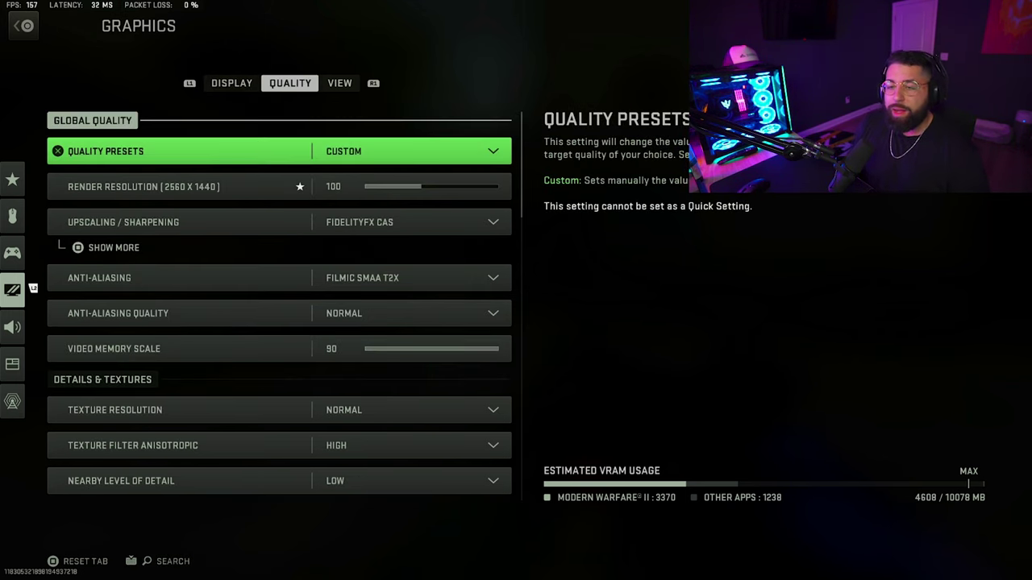
pyautogui.click(144, 186)
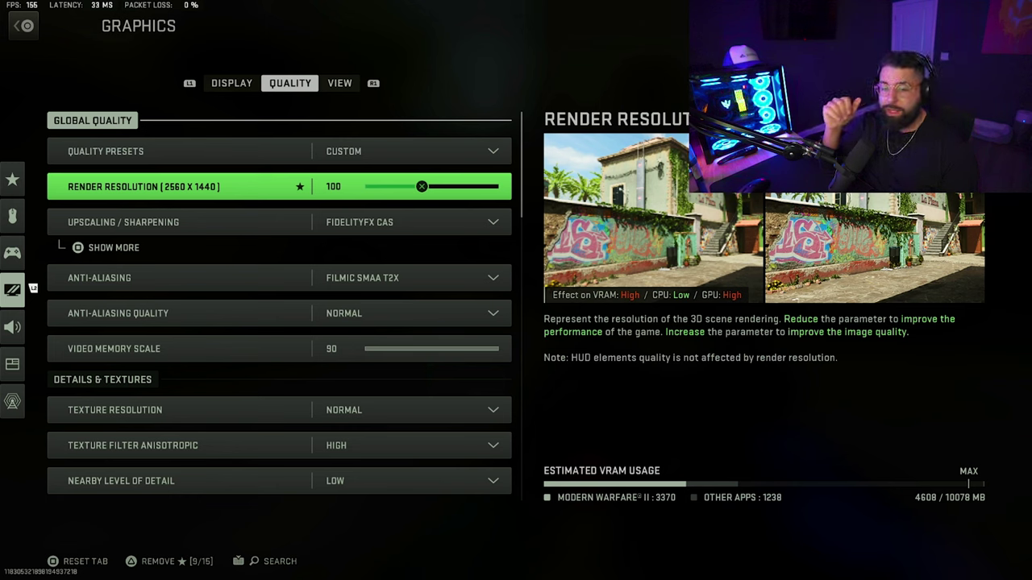
pyautogui.click(279, 222)
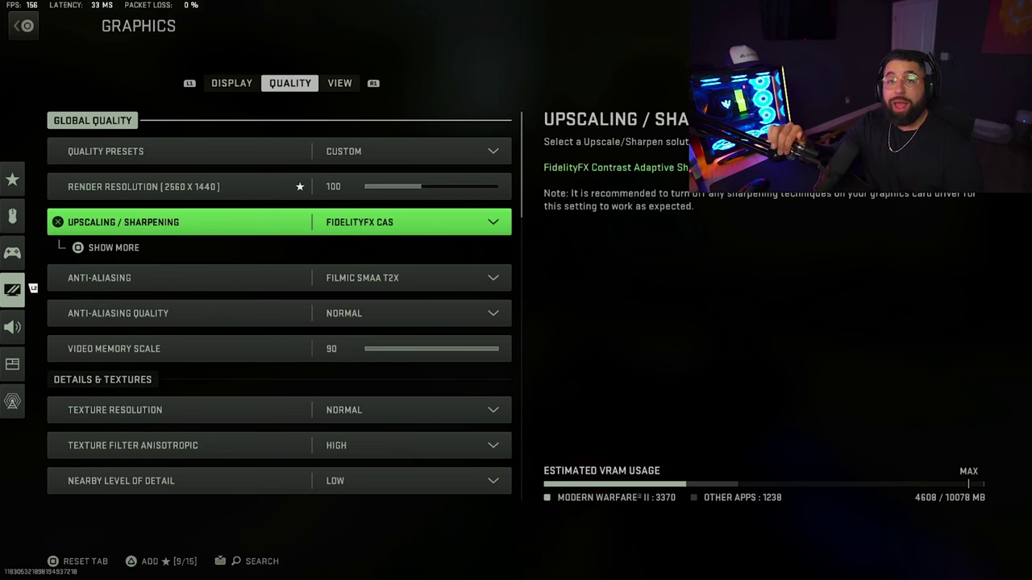
pyautogui.press('Return')
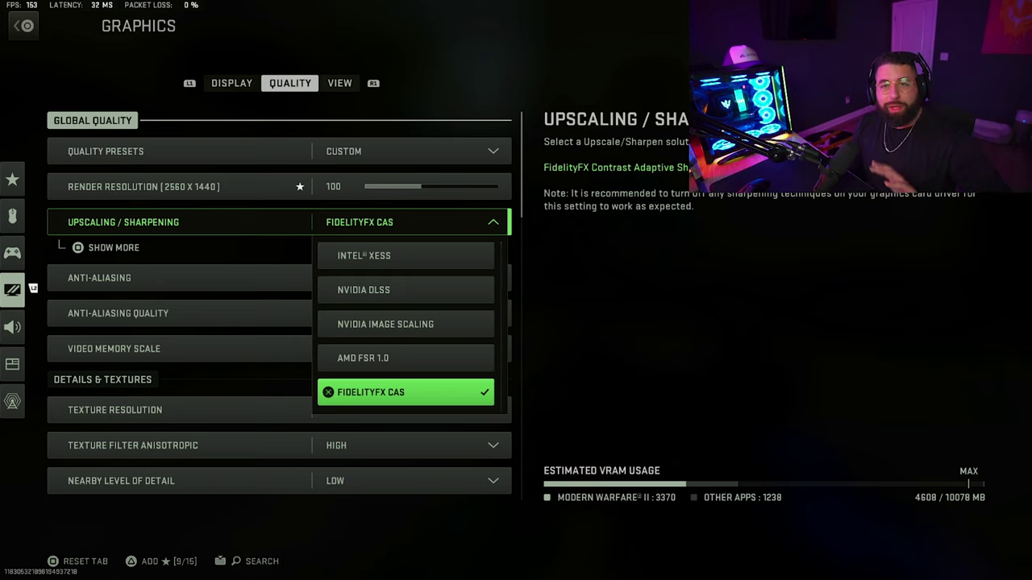
pyautogui.press('Escape')
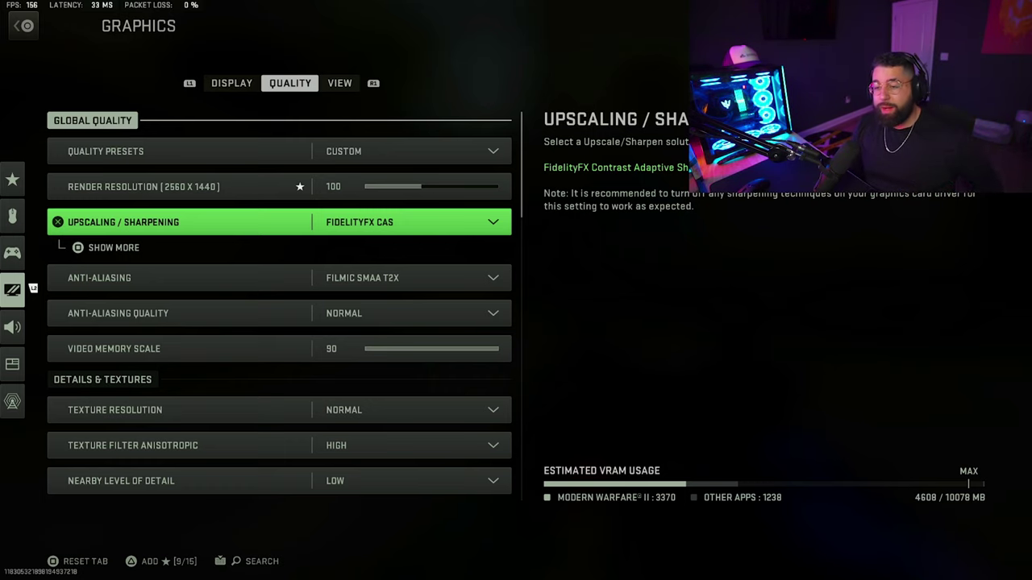
pyautogui.press('Down')
pyautogui.press('Return')
pyautogui.press('Escape')
pyautogui.press('Return')
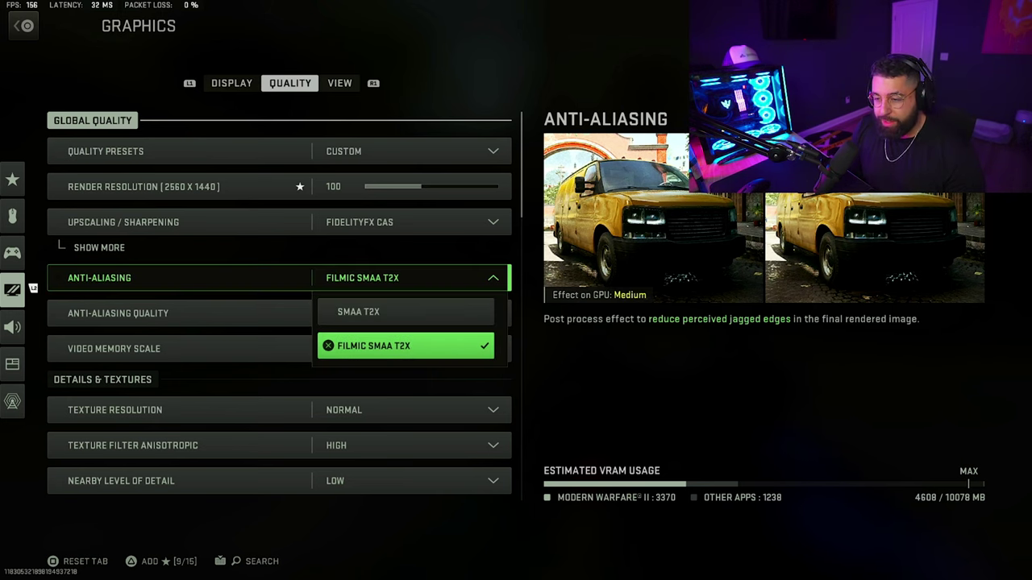
pyautogui.press('Up')
pyautogui.press('Return')
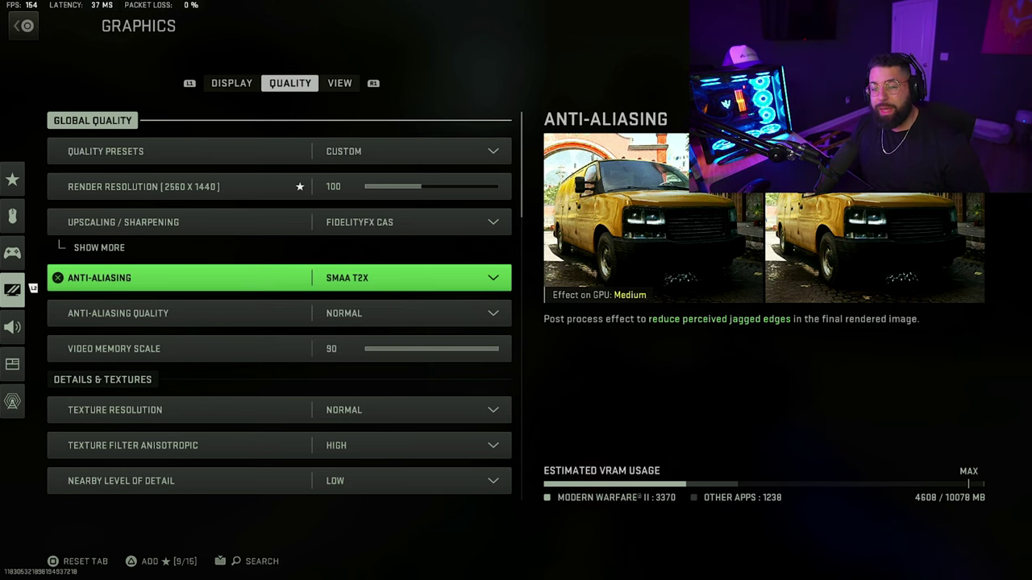
pyautogui.press('Return')
pyautogui.press('Down')
pyautogui.press('Return')
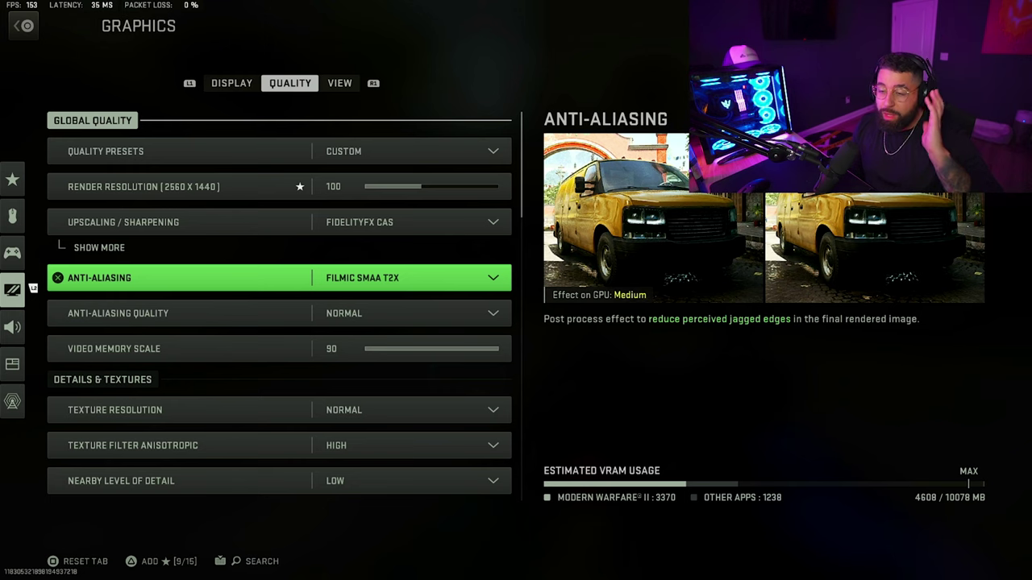
pyautogui.press('Down')
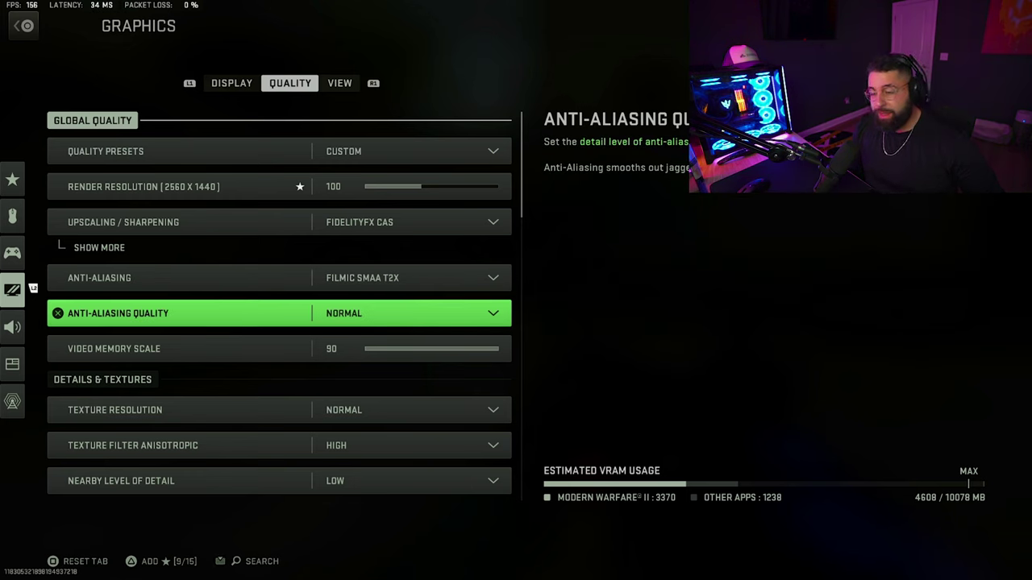
pyautogui.press('Down')
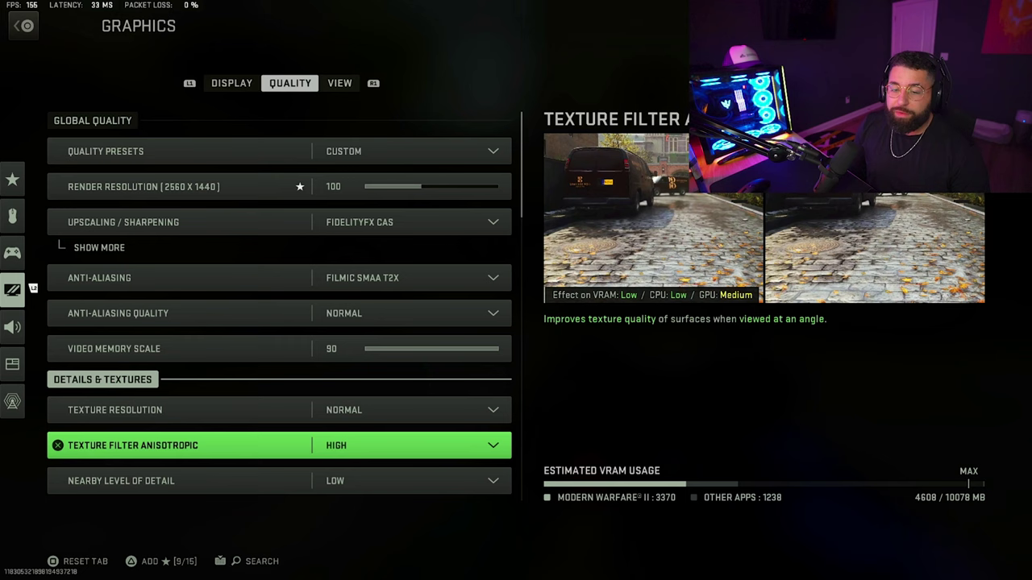
pyautogui.press('Up')
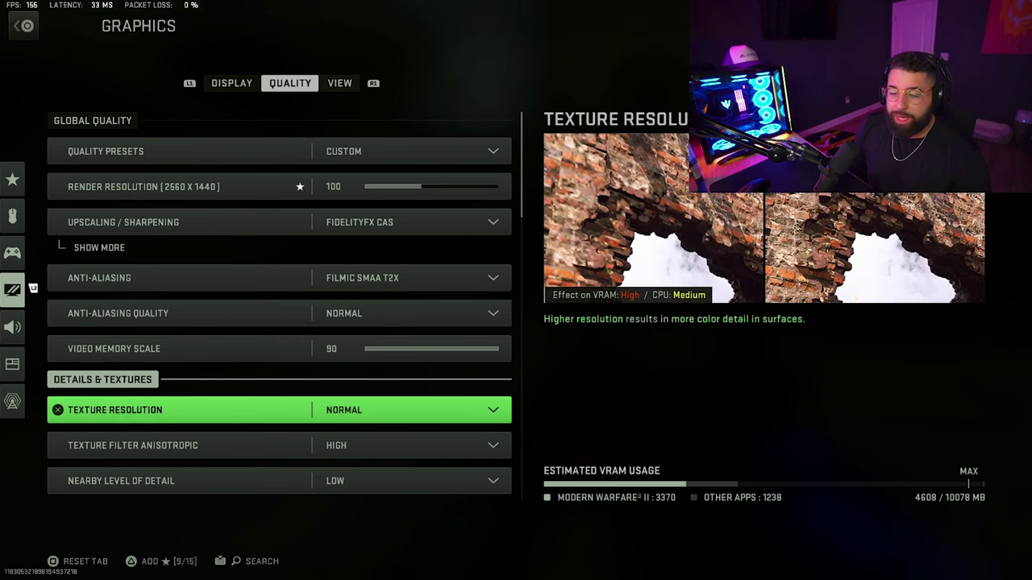
pyautogui.press('Down')
pyautogui.press('Down')
pyautogui.press('Up')
pyautogui.press('Up')
pyautogui.press('Down')
pyautogui.press('Down')
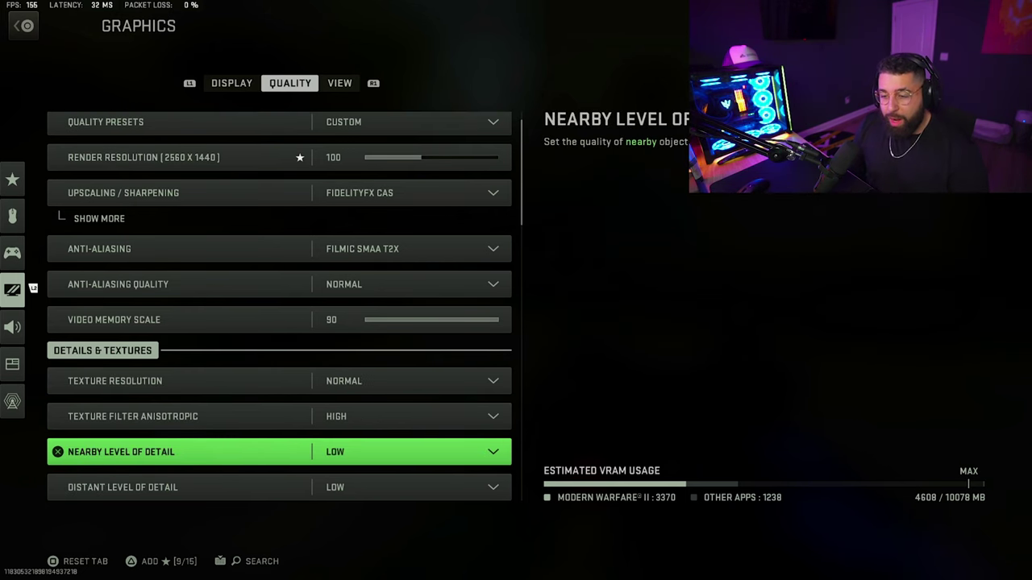
pyautogui.press('Up')
pyautogui.press('Down')
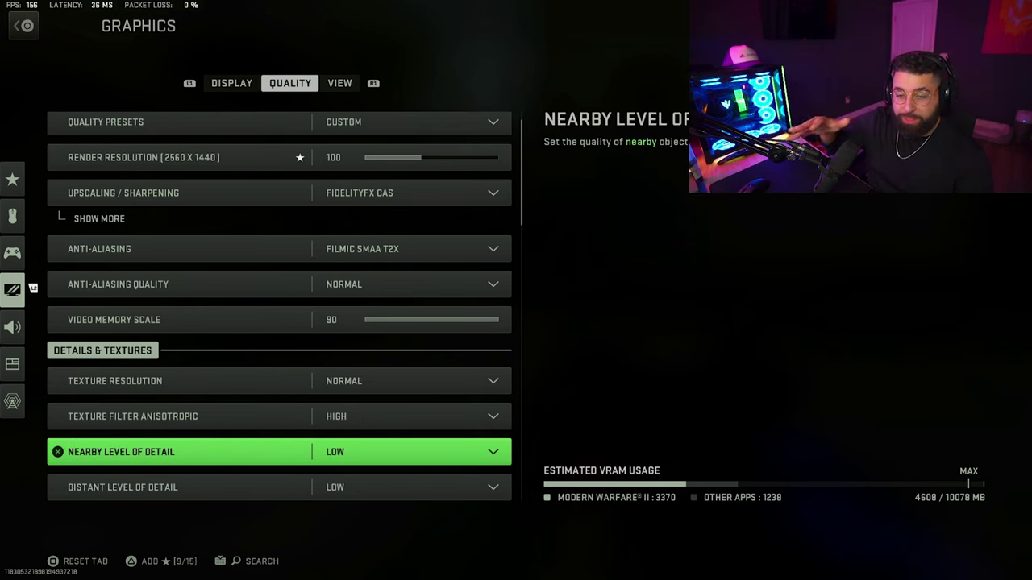
pyautogui.press('Down')
pyautogui.press('Down')
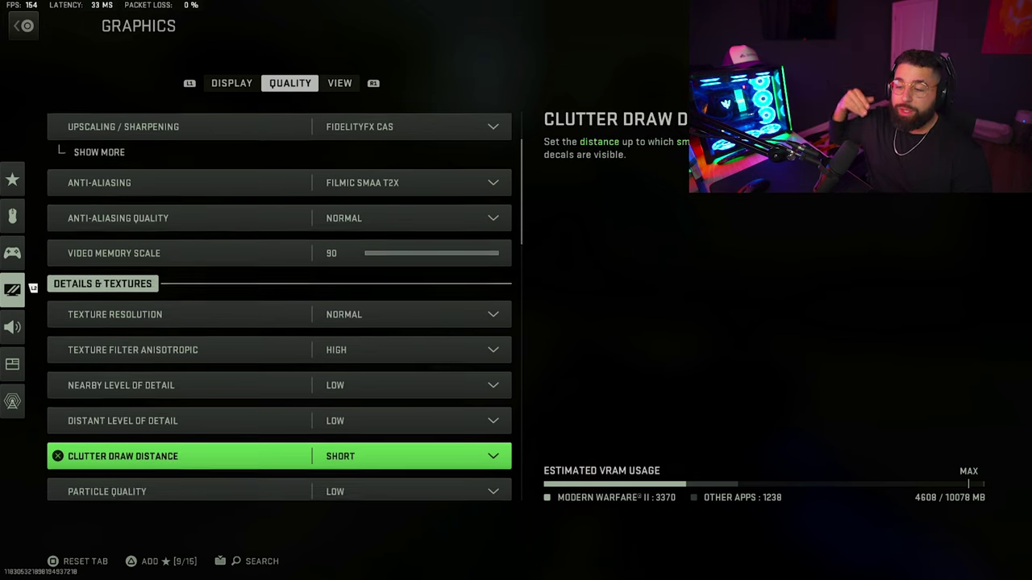
pyautogui.press('Down')
pyautogui.press('Up')
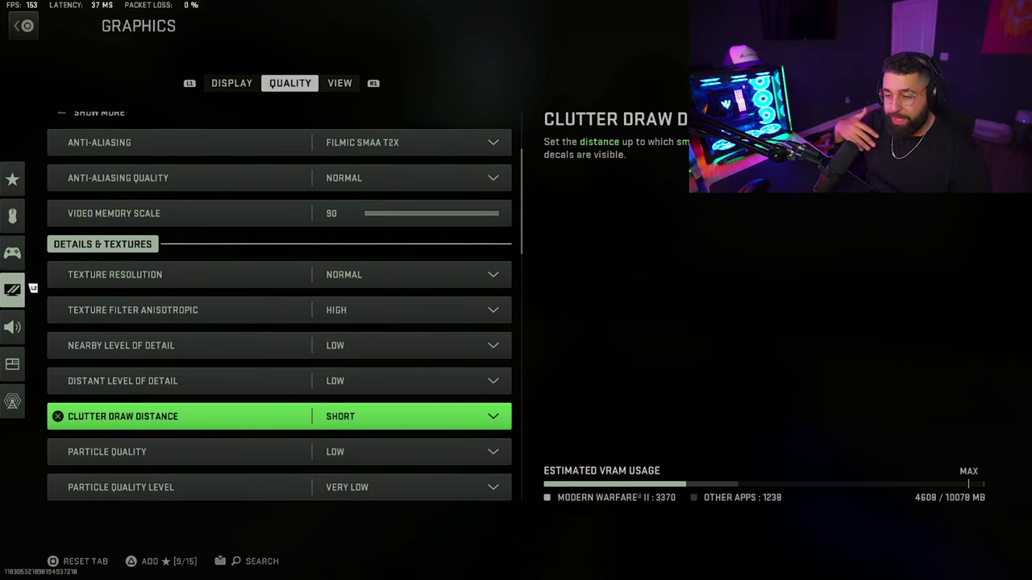
pyautogui.press('Up')
pyautogui.press('Up')
pyautogui.press('Up')
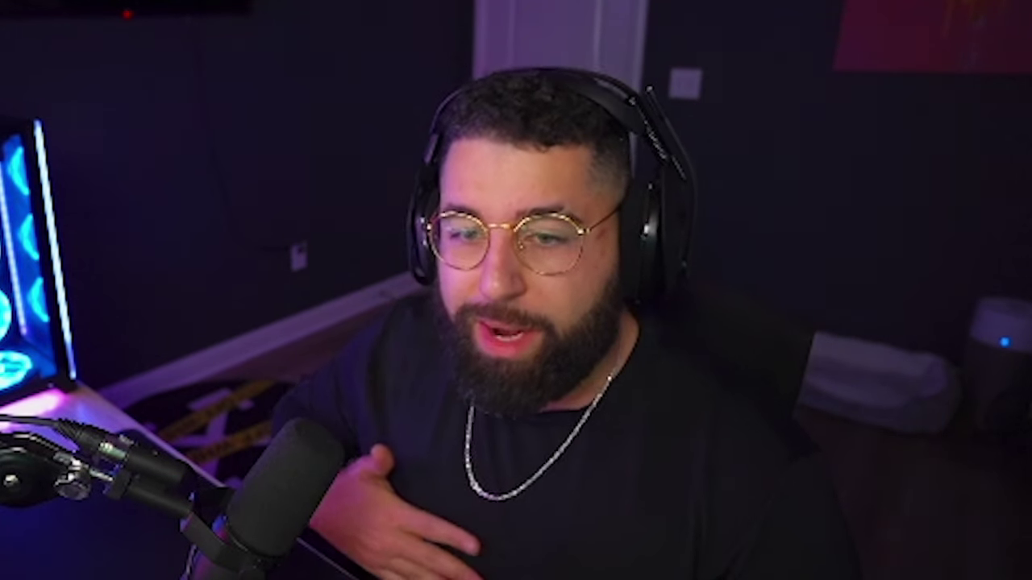
# Step: Review texture, level-of-detail, particle and bullet impact settings, leaving Shader Quality unchanged
pyautogui.press('Up')
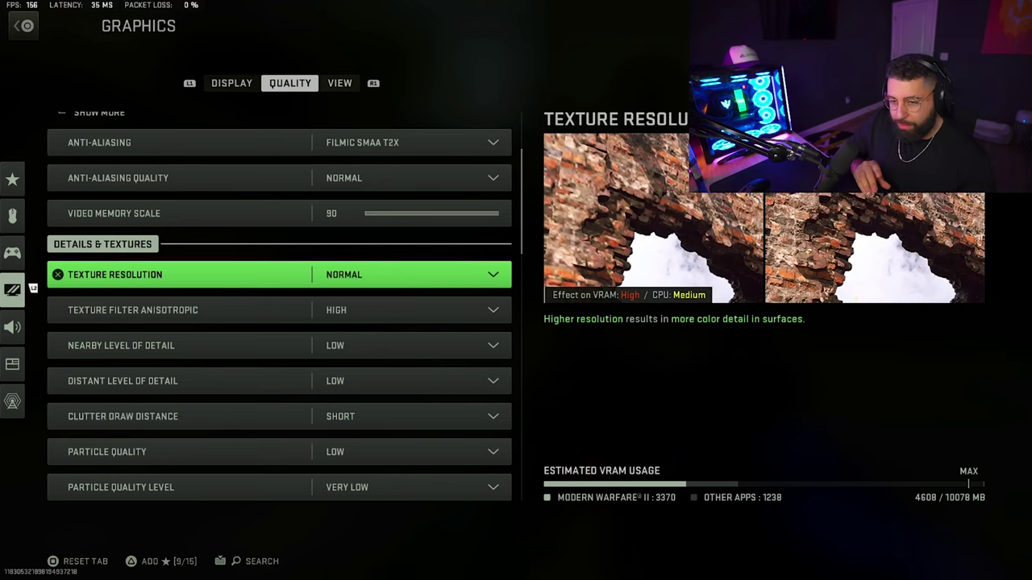
pyautogui.press('Down')
pyautogui.press('Down')
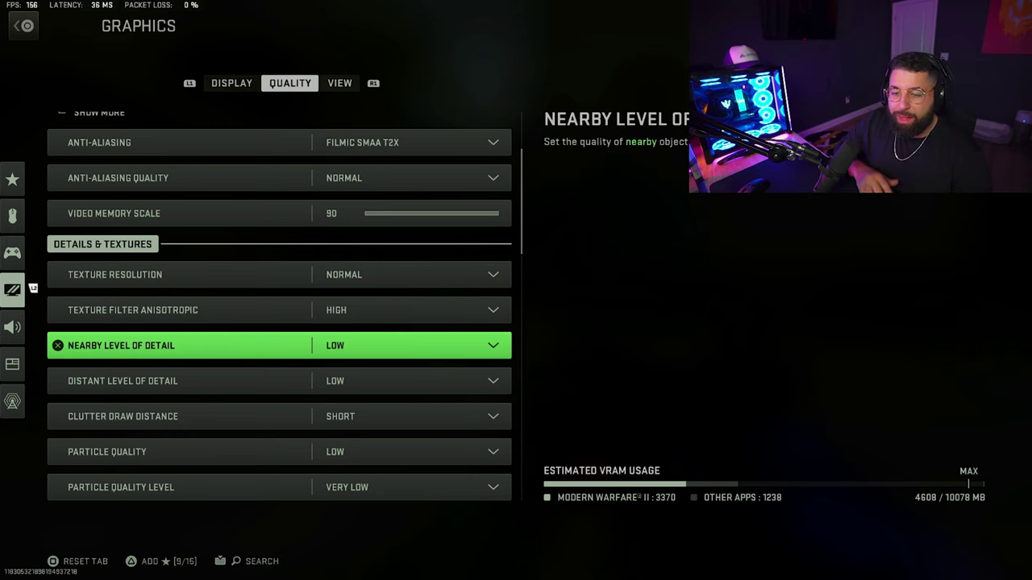
pyautogui.press('Down')
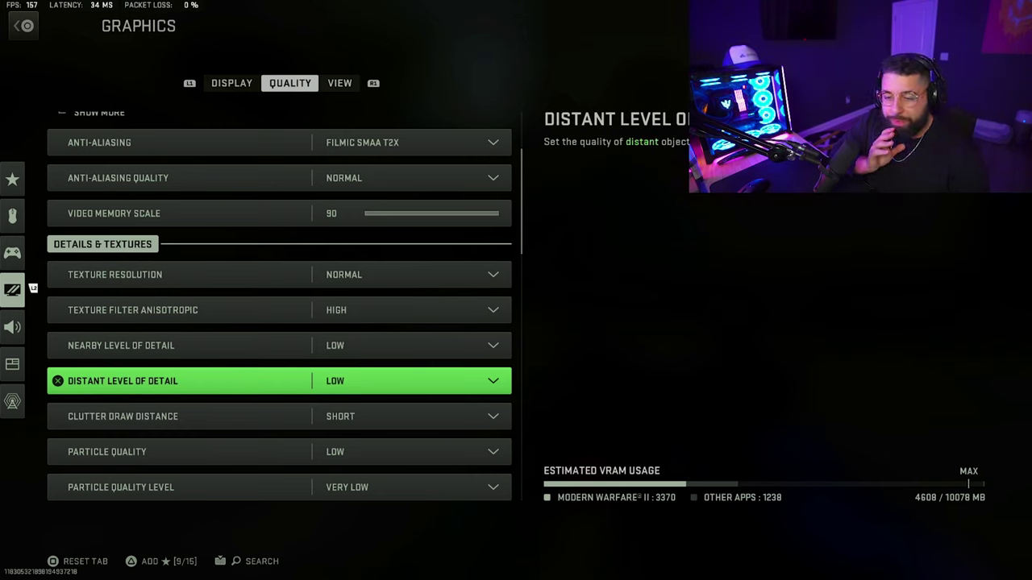
pyautogui.press('Down')
pyautogui.press('Down')
pyautogui.press('Down')
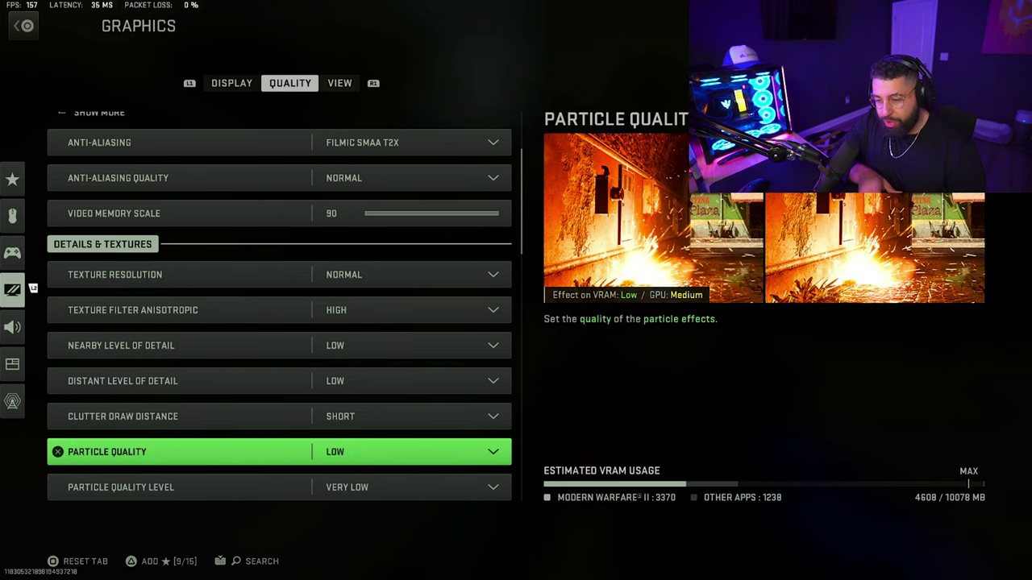
pyautogui.press('Up')
pyautogui.press('Down')
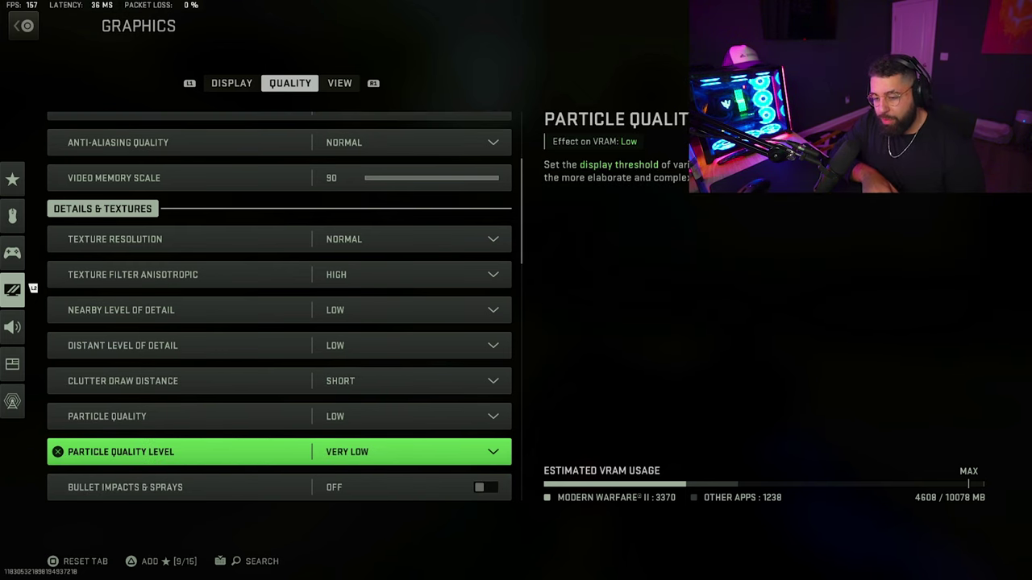
pyautogui.press('Down')
pyautogui.press('Up')
pyautogui.press('Down')
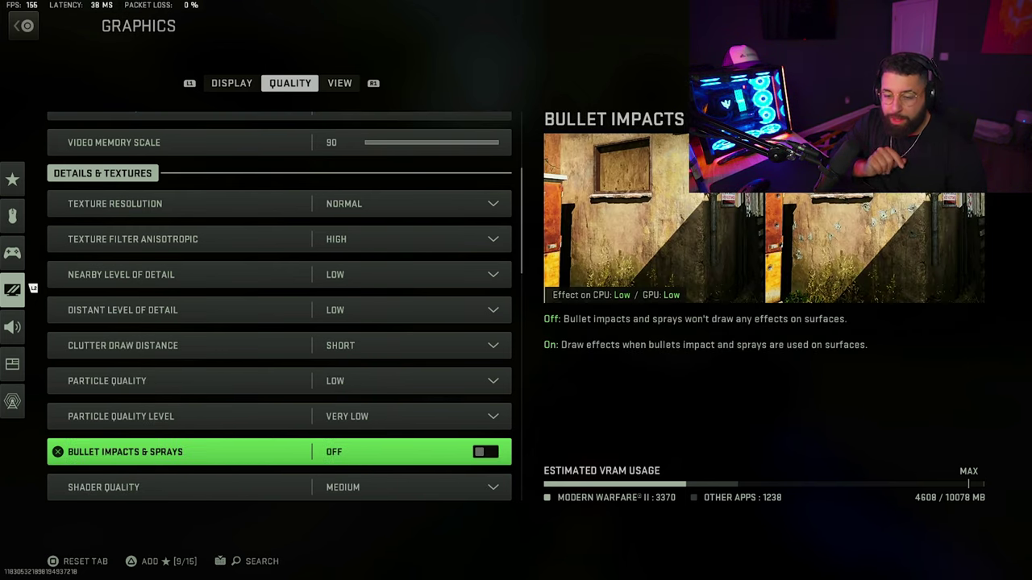
pyautogui.press('Down')
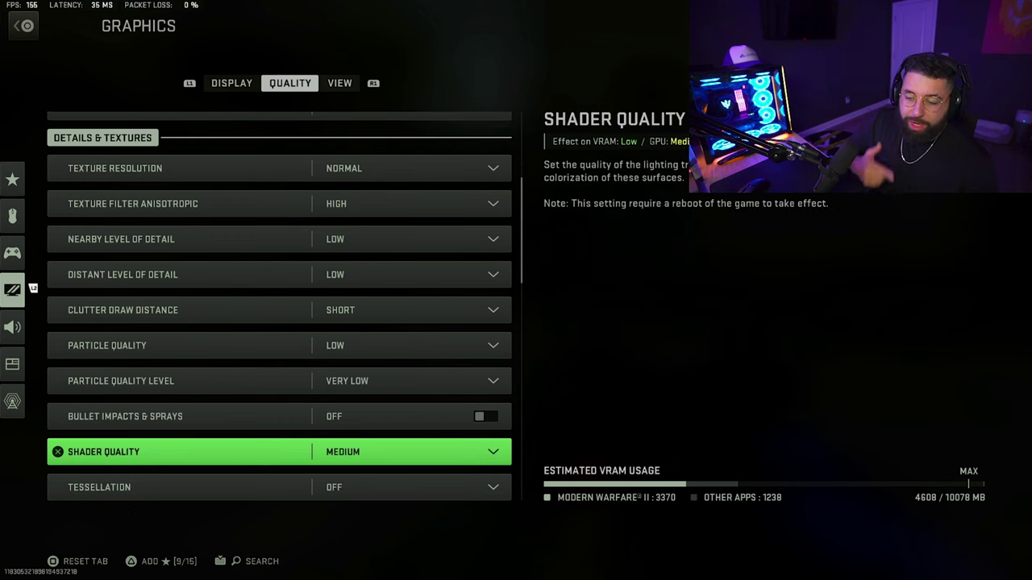
pyautogui.press('Return')
pyautogui.press('Return')
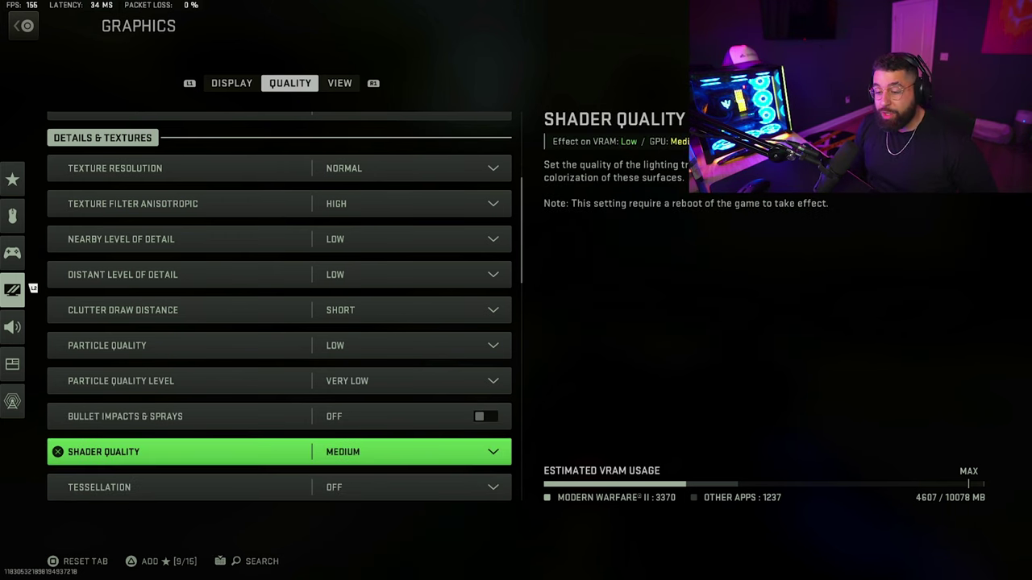
pyautogui.press('Down')
# Step: Check Terrain Memory, Tessellation, texture streaming, Volumetric, Deferred Physics and Water Caustics settings
pyautogui.press('Down')
pyautogui.press('Up')
pyautogui.press('Down')
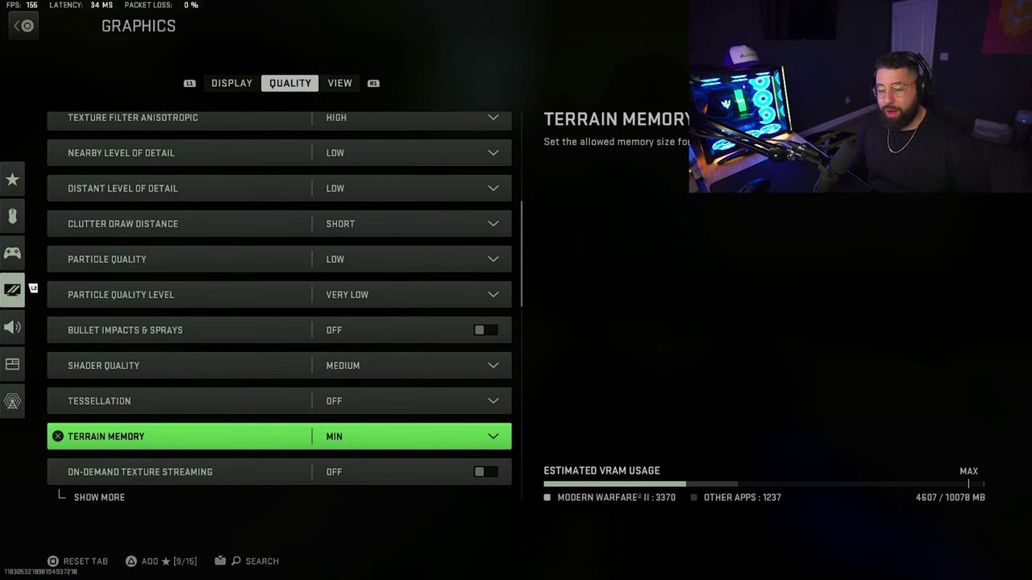
pyautogui.press('Down')
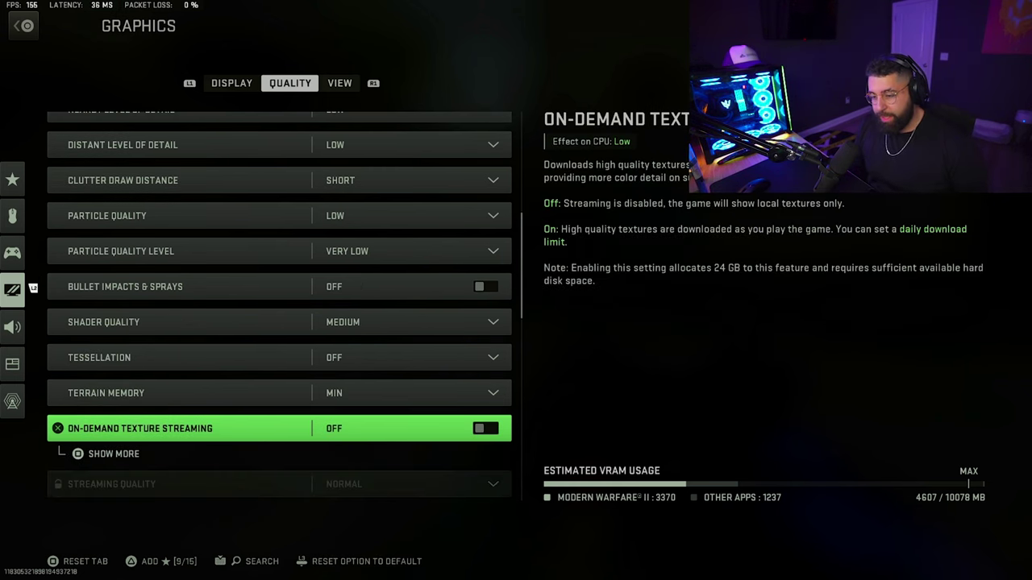
pyautogui.press('Down')
pyautogui.press('Down')
pyautogui.press('Down')
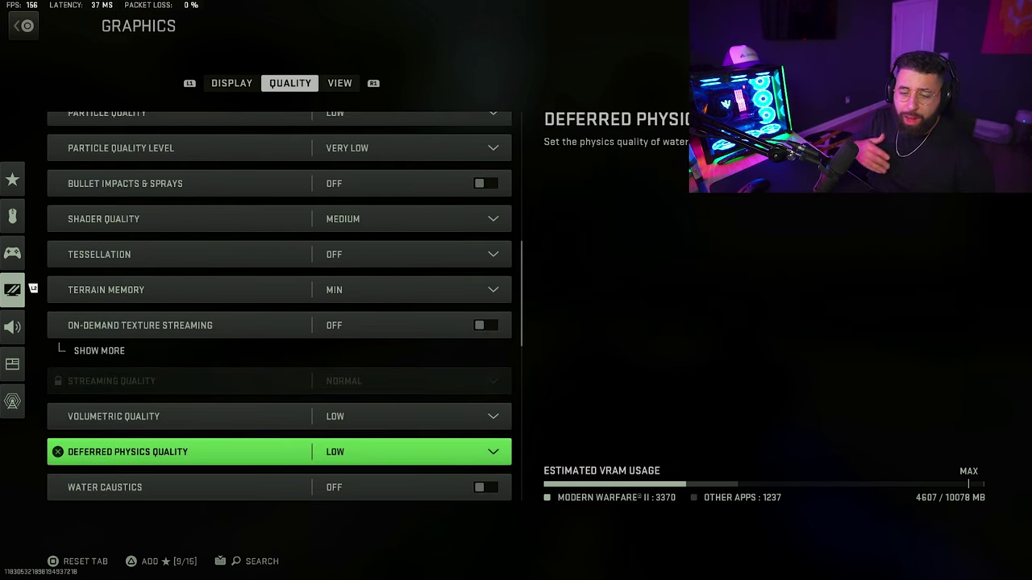
pyautogui.press('Down')
pyautogui.press('Down')
pyautogui.press('Up')
pyautogui.press('Up')
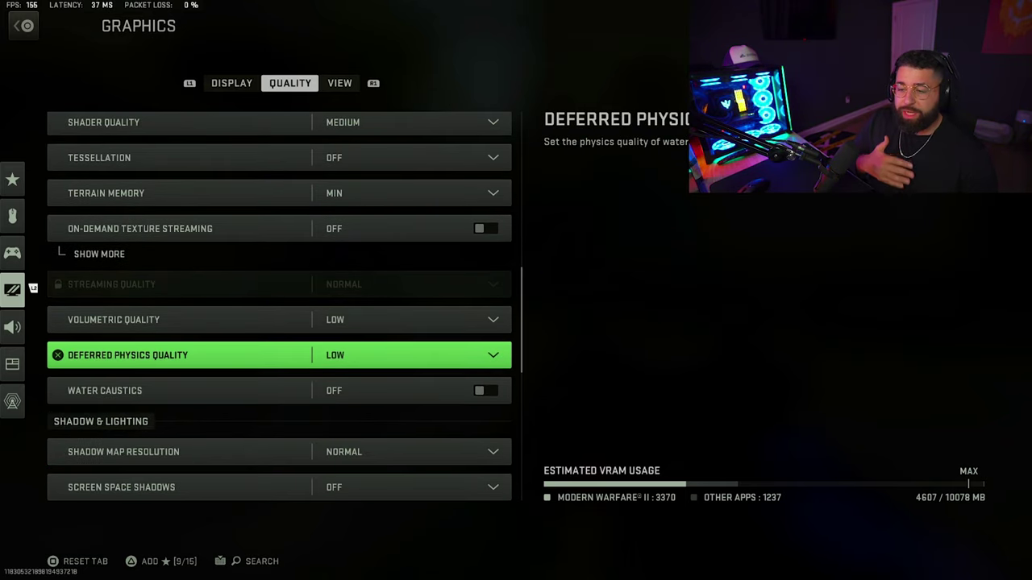
pyautogui.press('Down')
pyautogui.press('Down')
pyautogui.press('Down')
pyautogui.press('Down')
pyautogui.press('Down')
pyautogui.press('Down')
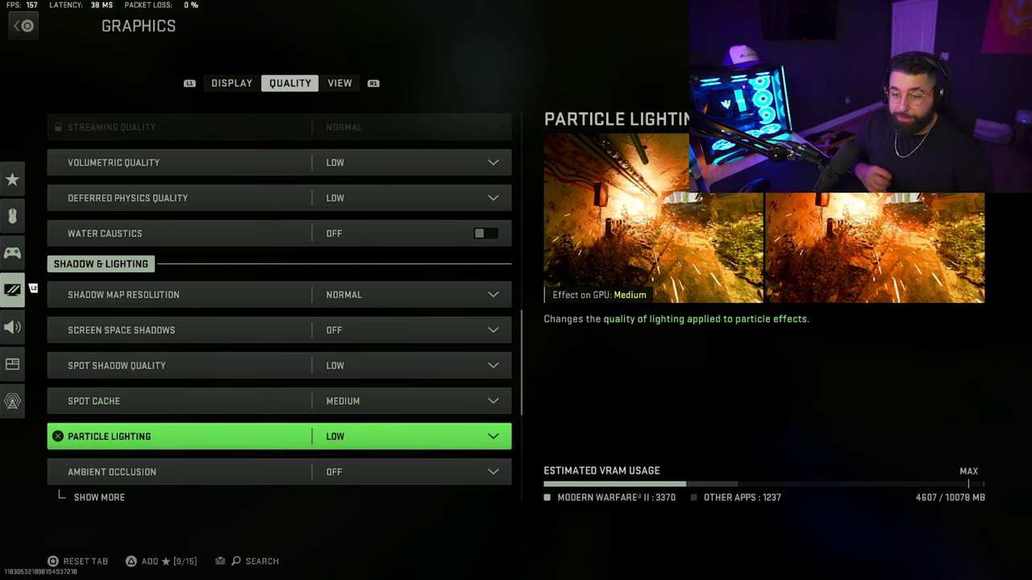
# Step: Look over shadow, screen-space reflection, static reflection, Weather Grid Volumes and NVIDIA Reflex settings
pyautogui.press('Up')
pyautogui.press('Up')
pyautogui.press('Up')
pyautogui.press('Up')
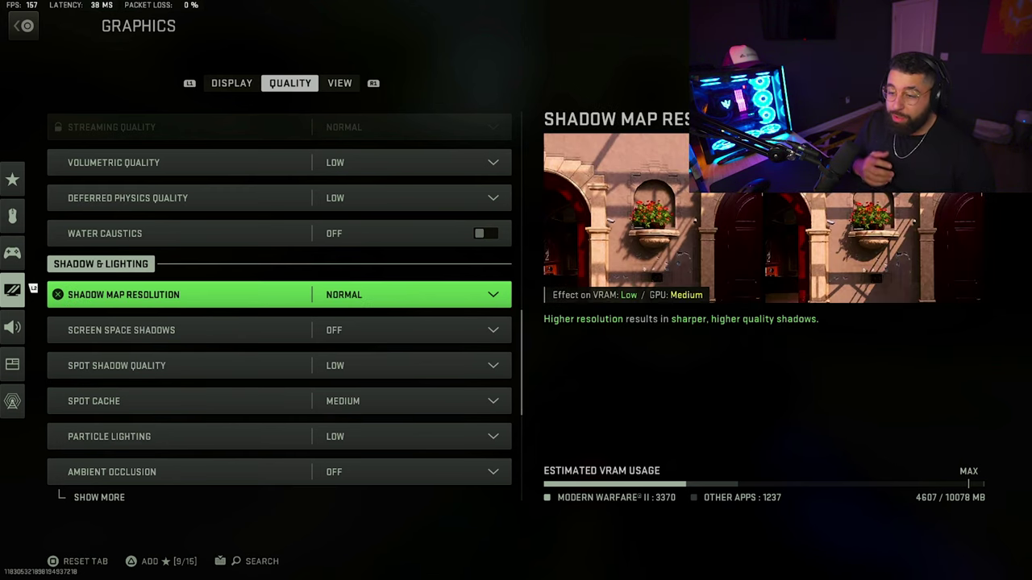
pyautogui.press('Down')
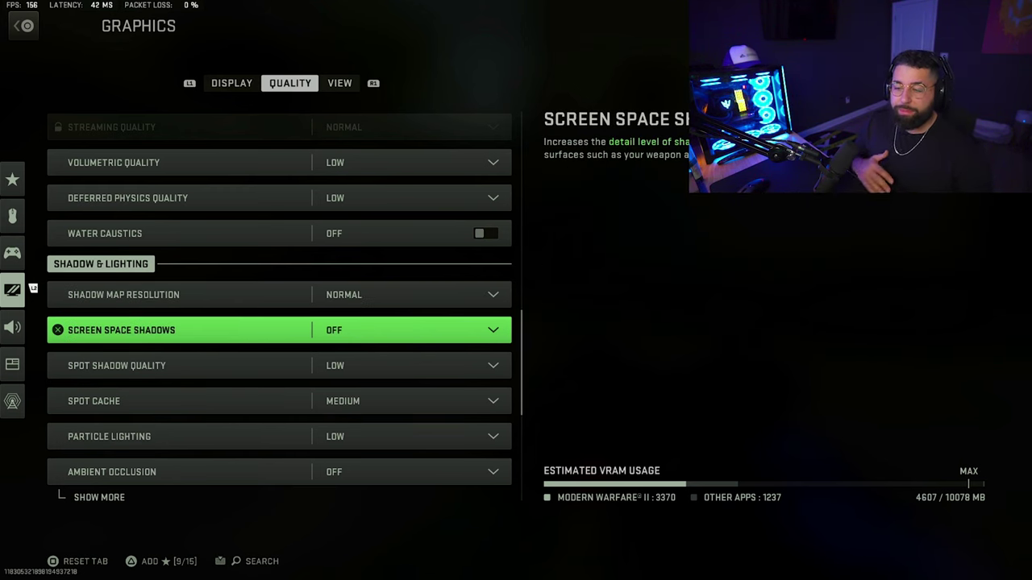
pyautogui.press('Down')
pyautogui.press('Down')
pyautogui.press('Down')
pyautogui.press('Down')
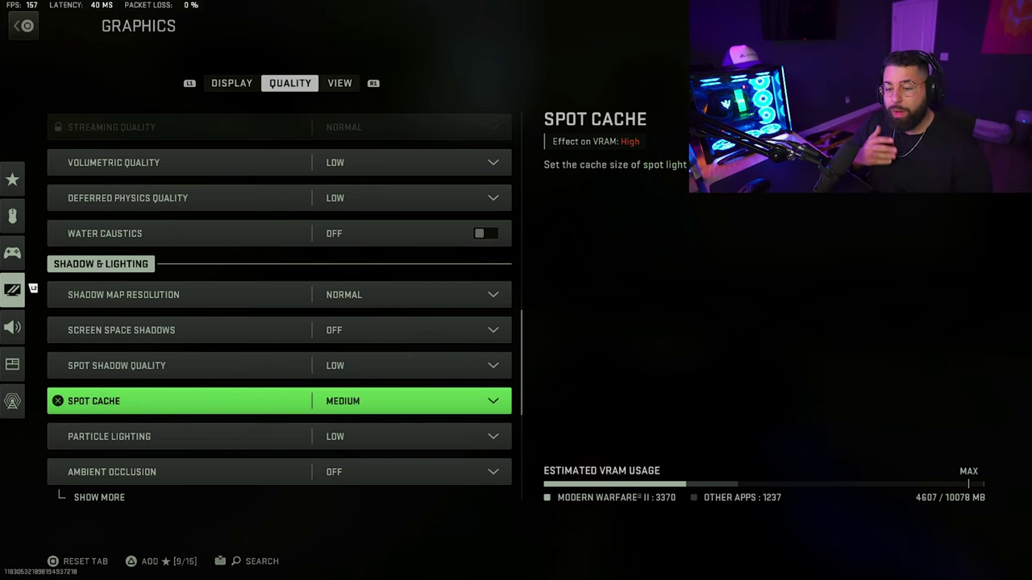
pyautogui.press('Down')
pyautogui.press('Down')
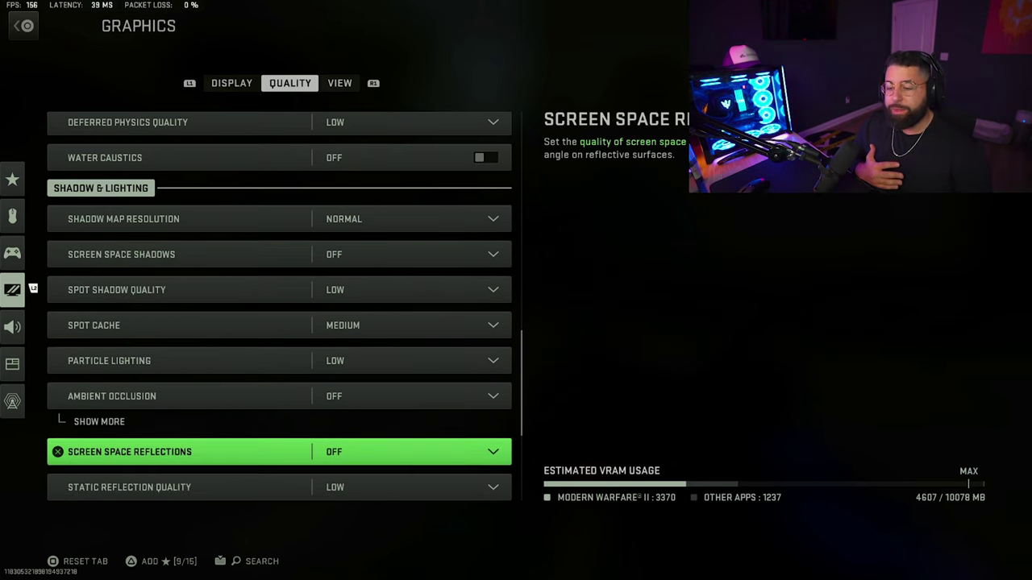
pyautogui.press('Up')
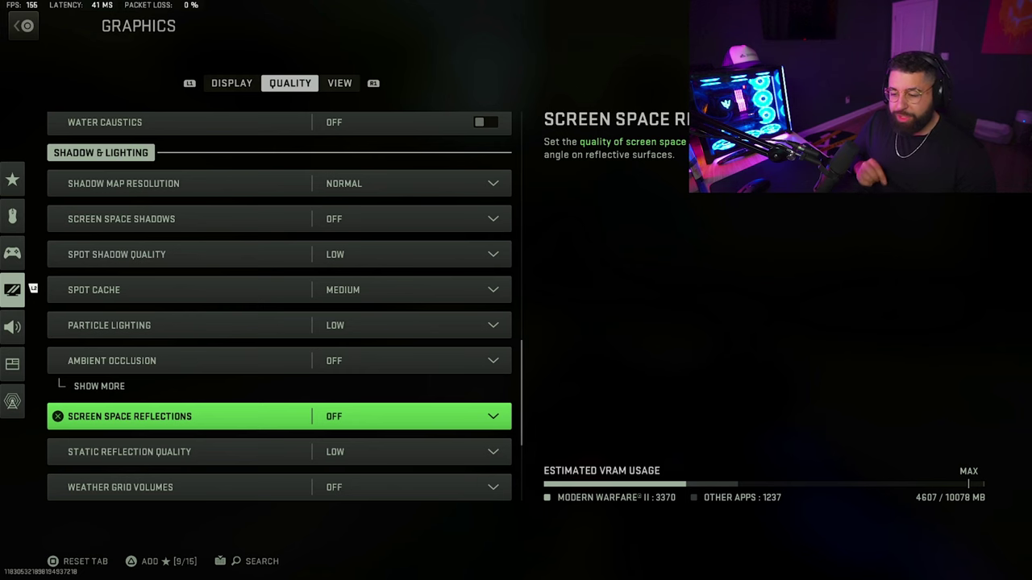
pyautogui.press('Down')
pyautogui.press('Down')
pyautogui.press('Up')
pyautogui.press('Down')
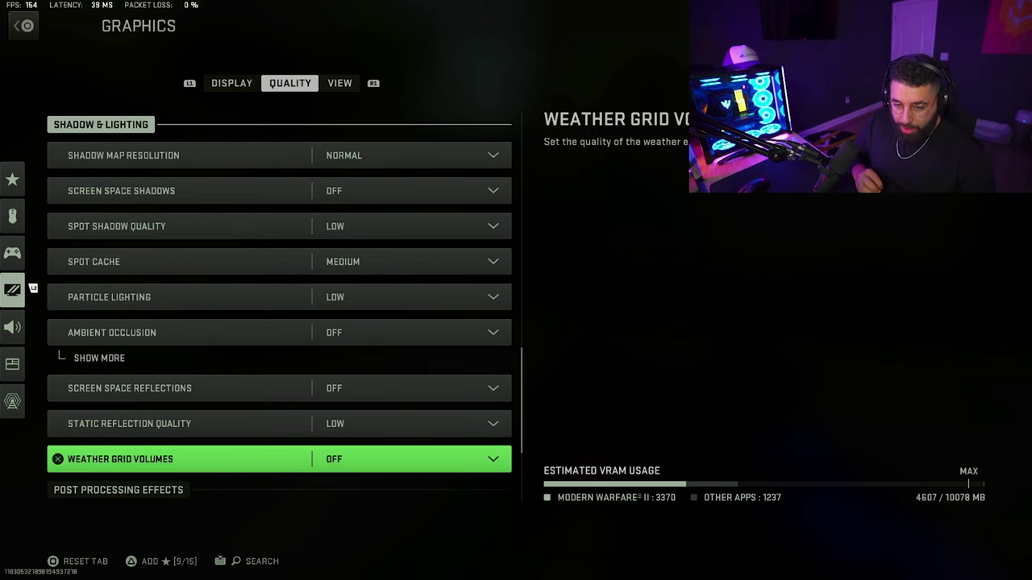
pyautogui.press('Down')
# Step: Confirm motion blur is off and Film Grain is 0.00, then switch to the View tab
pyautogui.press('Up')
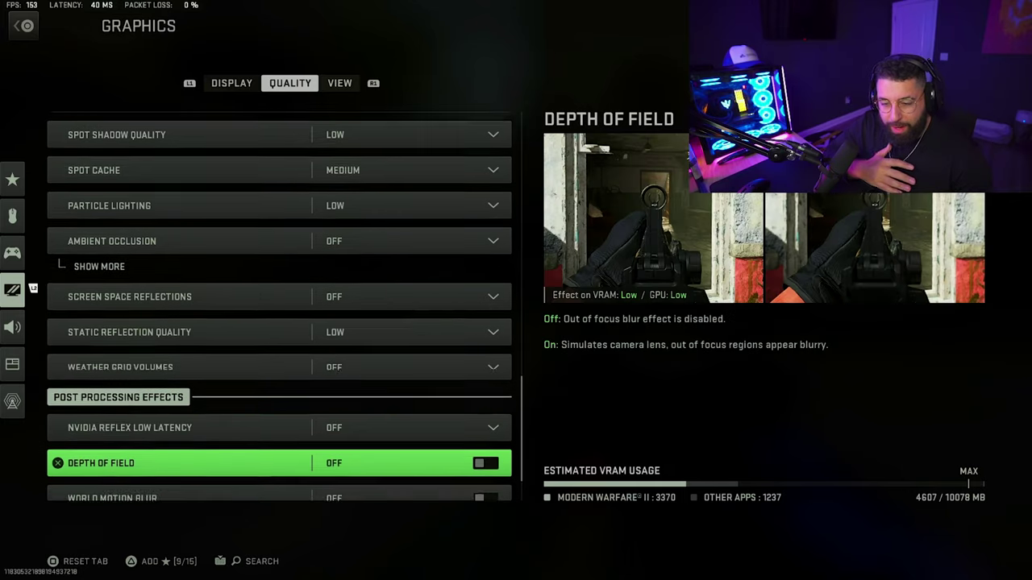
pyautogui.press('Up')
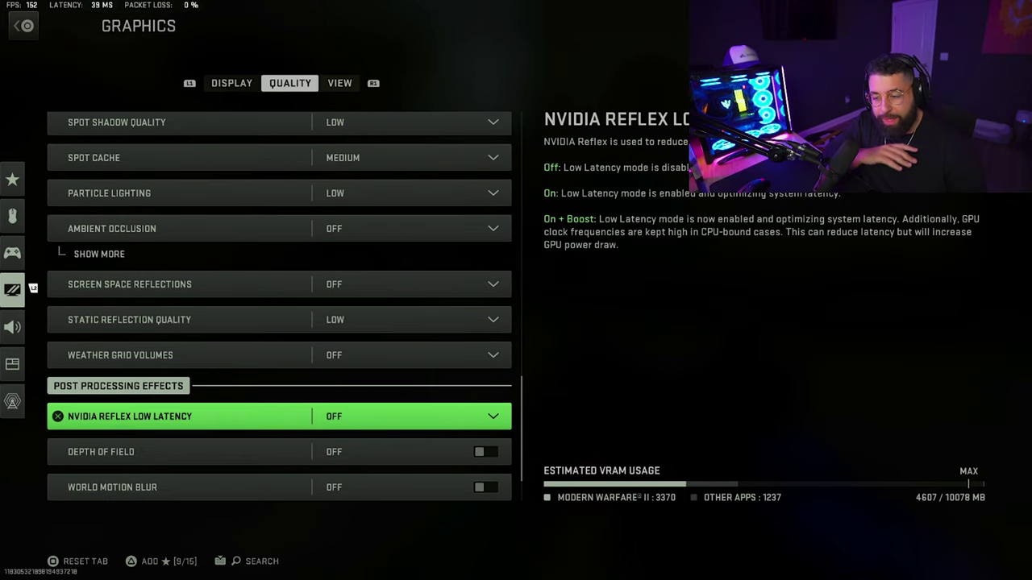
pyautogui.press('Down')
pyautogui.press('Down')
pyautogui.press('Down')
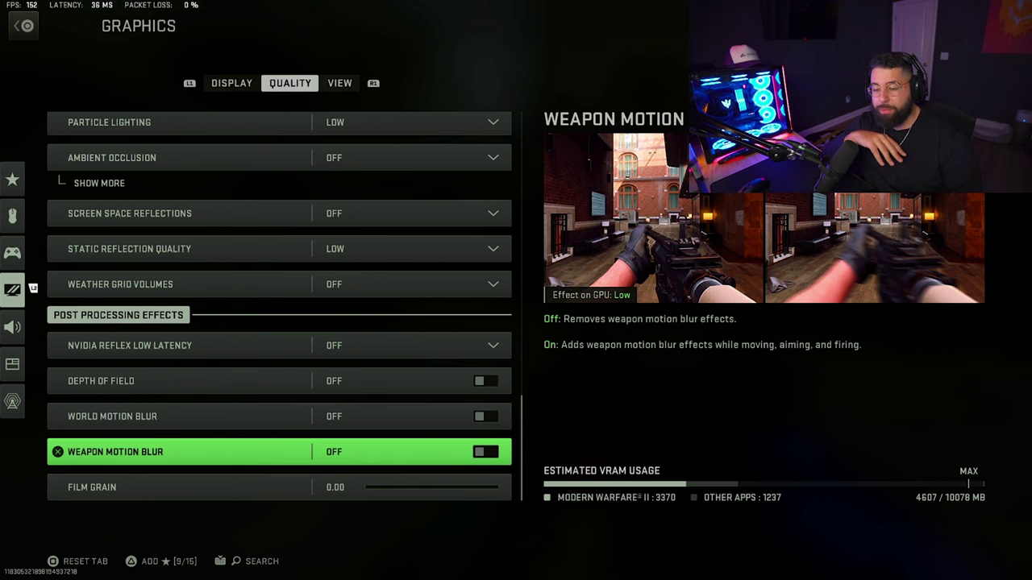
pyautogui.press('Down')
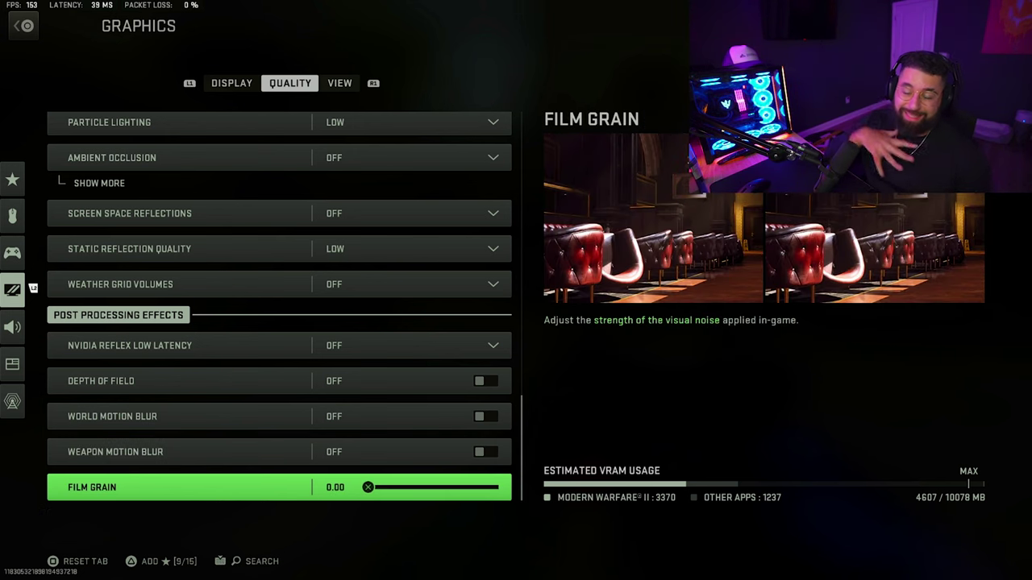
pyautogui.press('e')
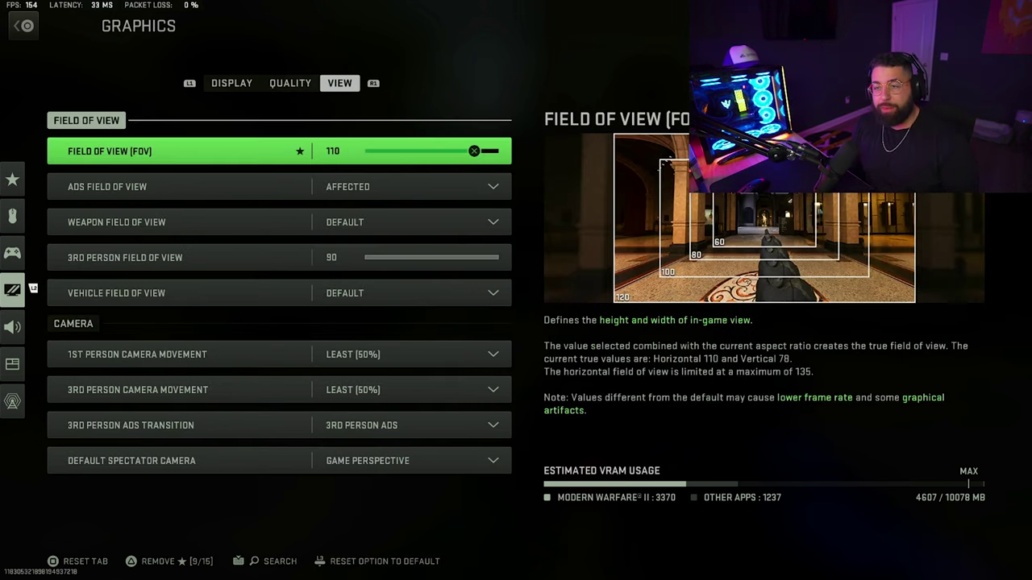
# Step: Inspect Field of View 110, ADS FOV Affected and 3rd Person FOV, then exit to the Settings list
pyautogui.press('q')
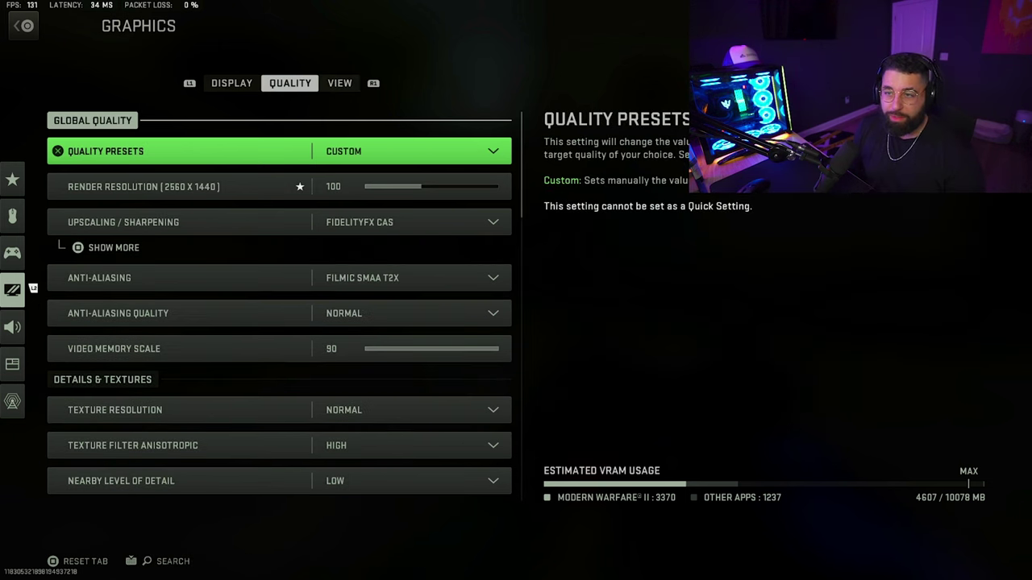
pyautogui.press('e')
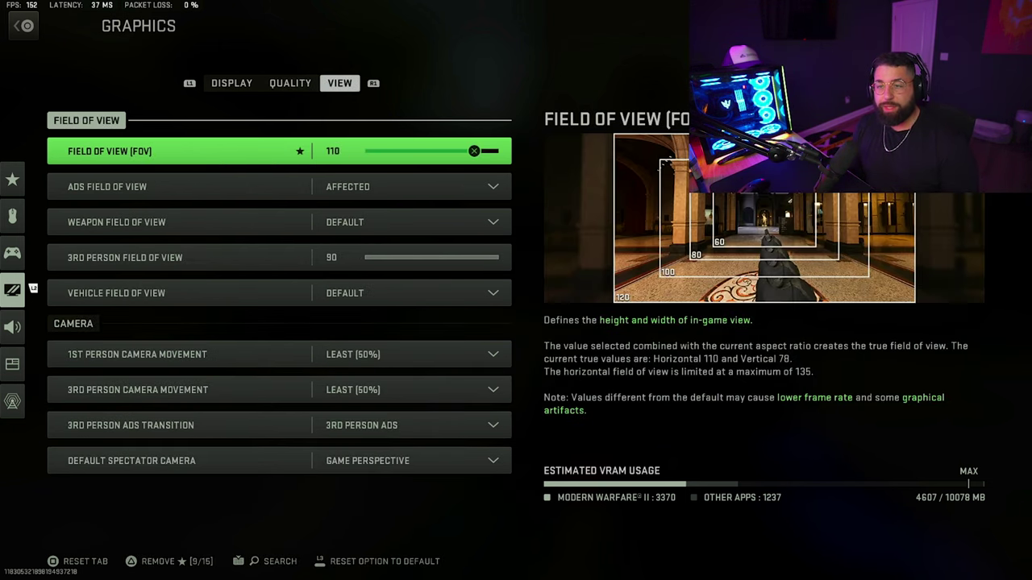
pyautogui.click(279, 187)
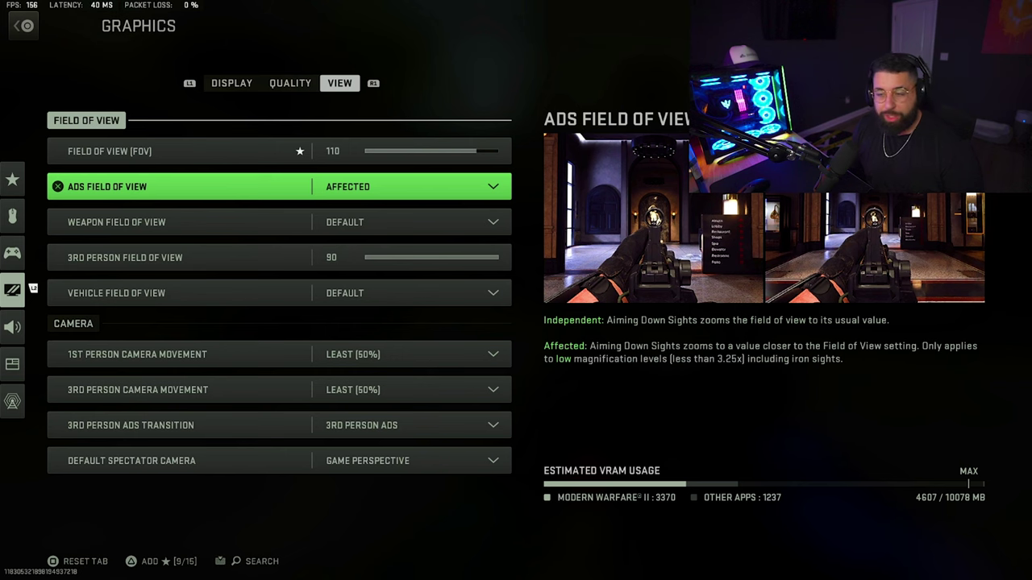
pyautogui.press('Down')
pyautogui.press('Down')
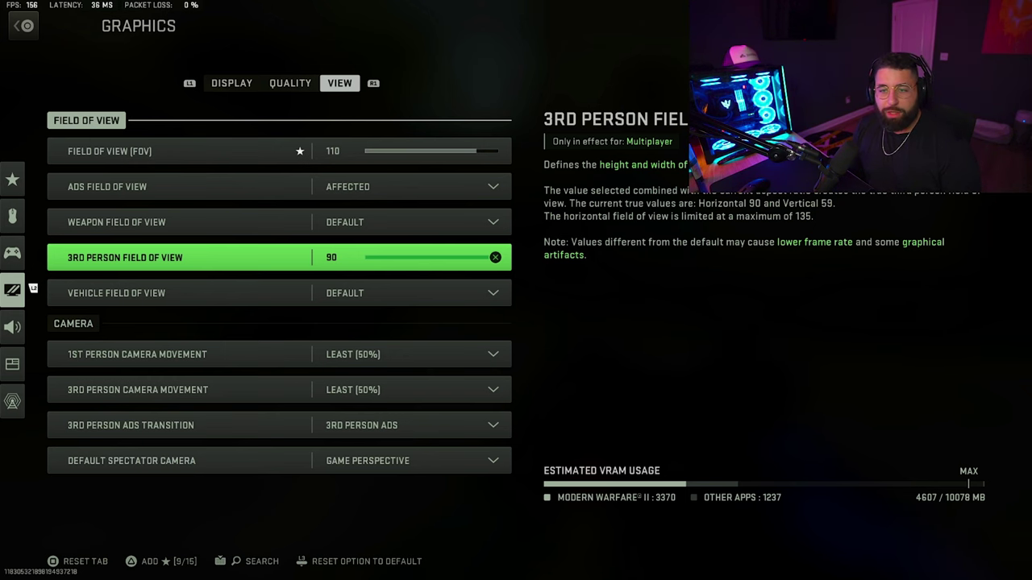
pyautogui.press('Up')
pyautogui.press('Up')
pyautogui.press('Up')
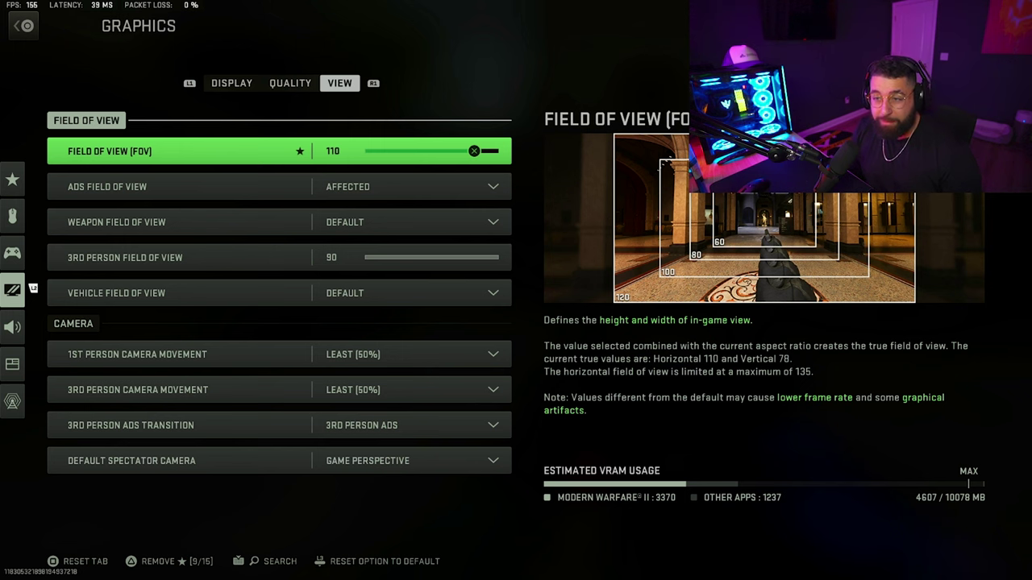
pyautogui.press('Down')
pyautogui.press('Down')
pyautogui.press('Up')
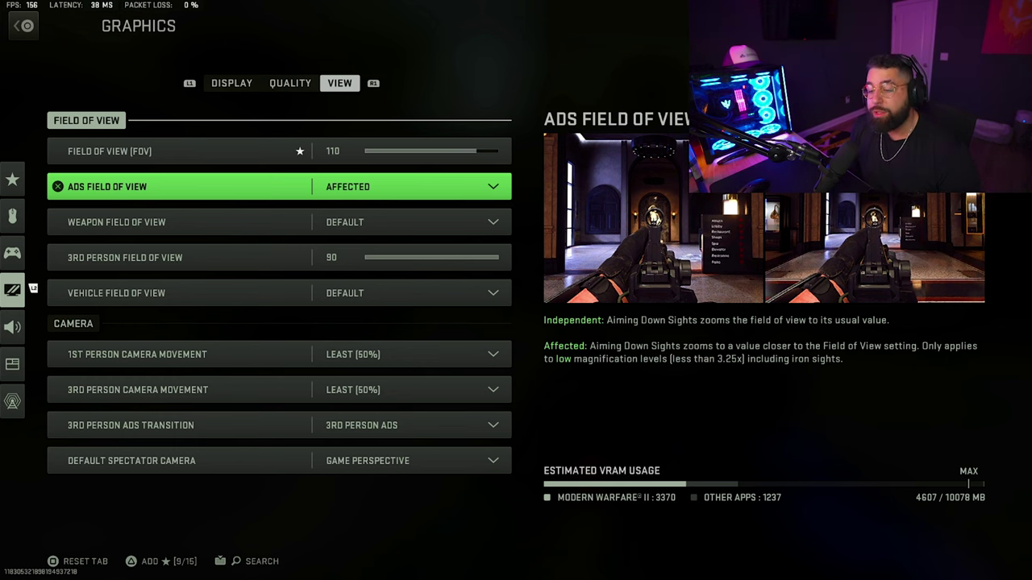
pyautogui.press('Down')
pyautogui.press('Down')
pyautogui.press('Down')
pyautogui.press('Down')
pyautogui.press('Down')
pyautogui.press('Down')
pyautogui.press('Down')
pyautogui.press('Down')
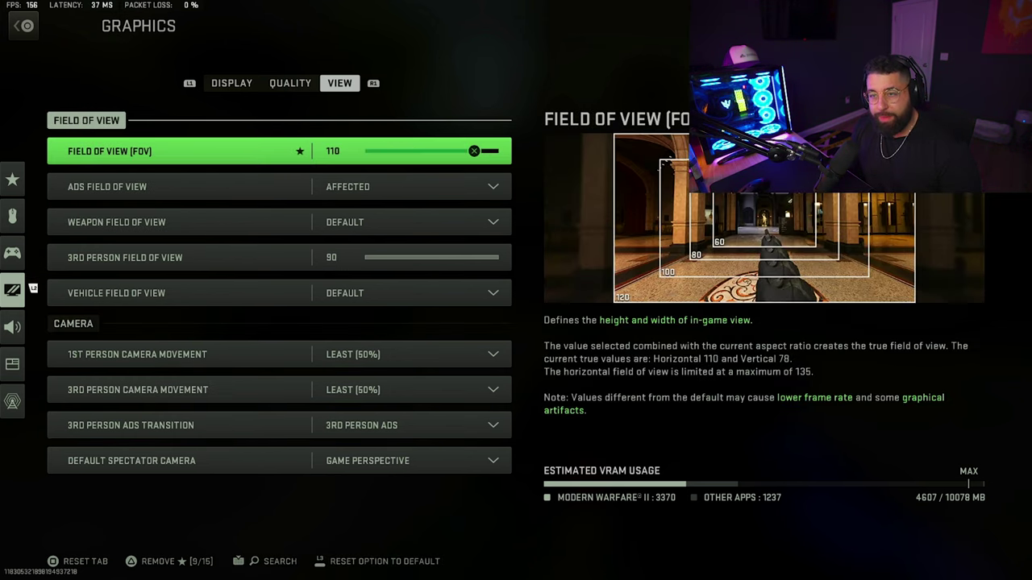
pyautogui.press('e')
pyautogui.press('Escape')
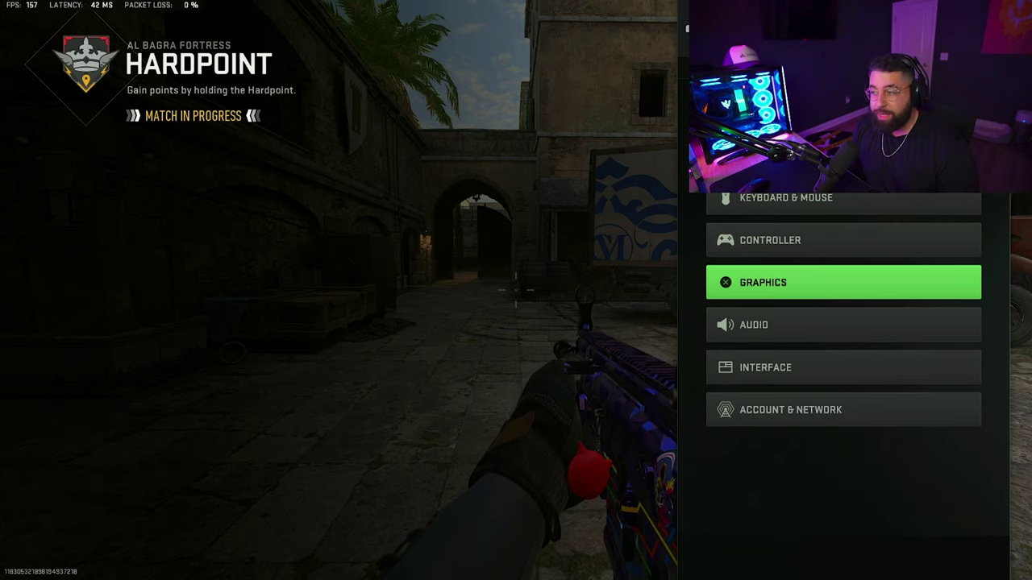
# Step: Open Controller settings on the Advanced tab and review the aim response curve options
pyautogui.press('Up')
pyautogui.press('Return')
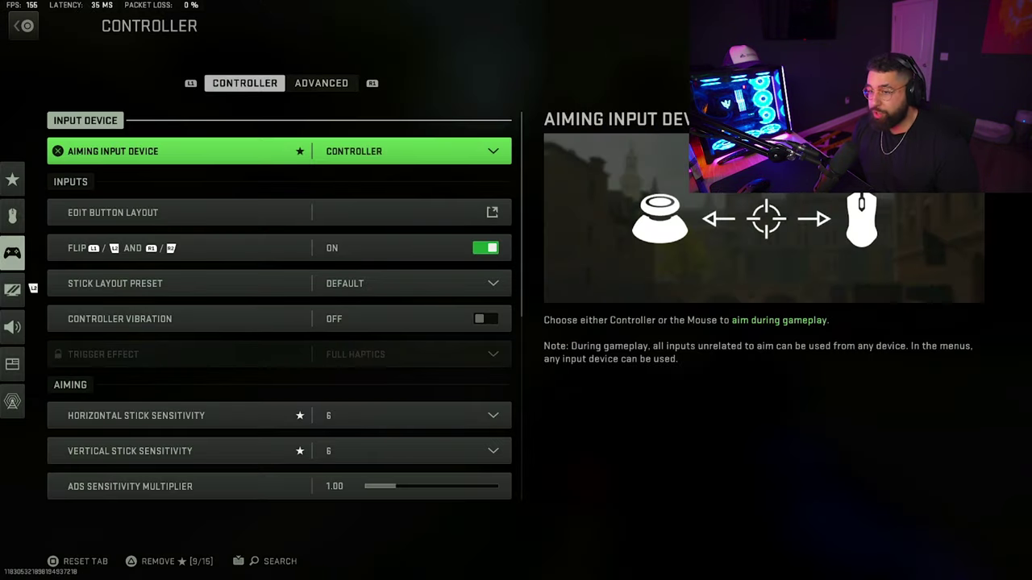
pyautogui.press('e')
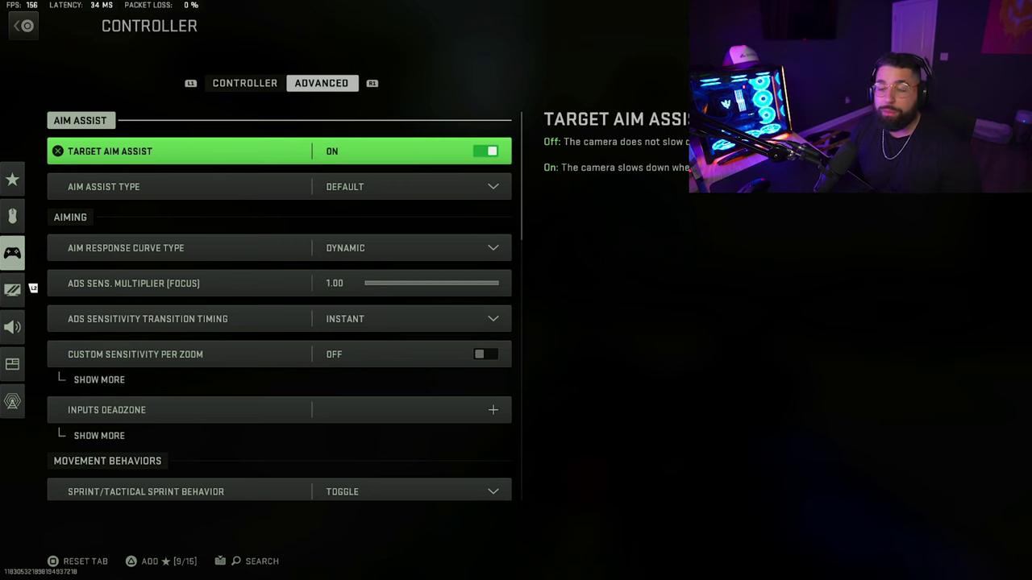
pyautogui.press('Down')
pyautogui.press('Down')
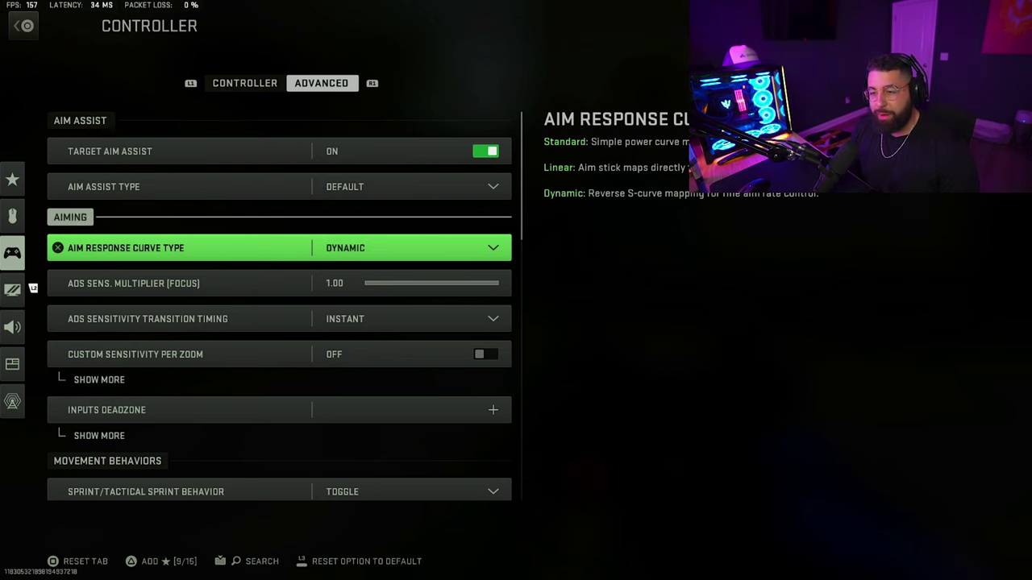
pyautogui.press('Down')
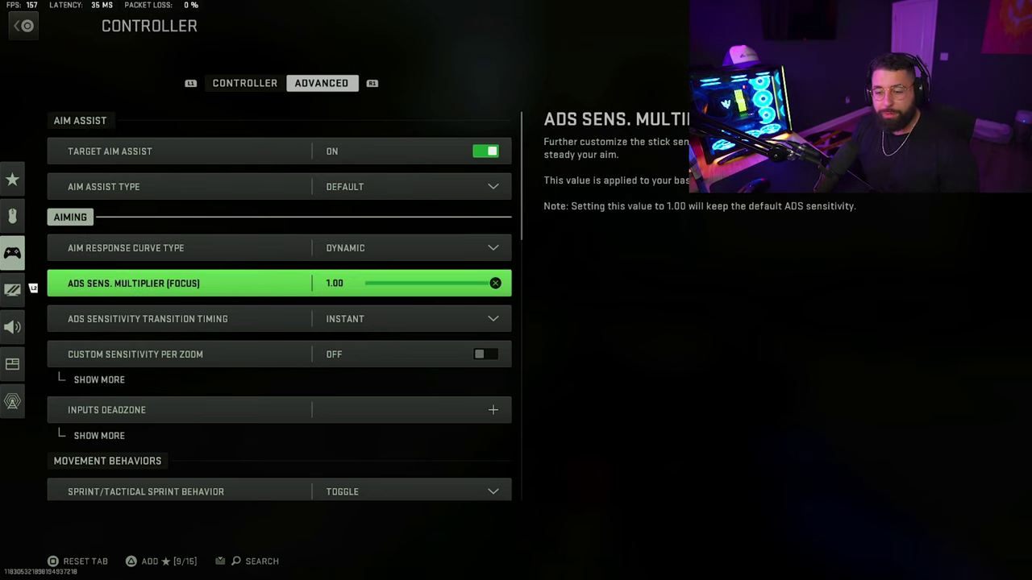
pyautogui.press('Down')
pyautogui.press('Down')
pyautogui.press('Down')
# Step: Review sprint, auto move forward, tactical sprint, ADS stick swap and quick C4 options, returning to Controller tab
pyautogui.press('Down')
pyautogui.press('Down')
pyautogui.press('Up')
pyautogui.press('Down')
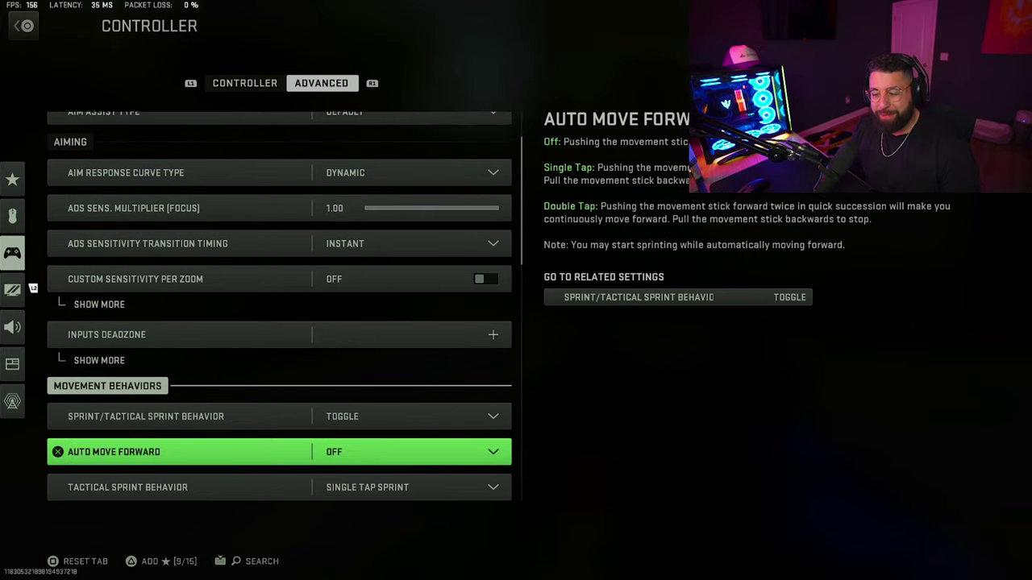
pyautogui.press('Down')
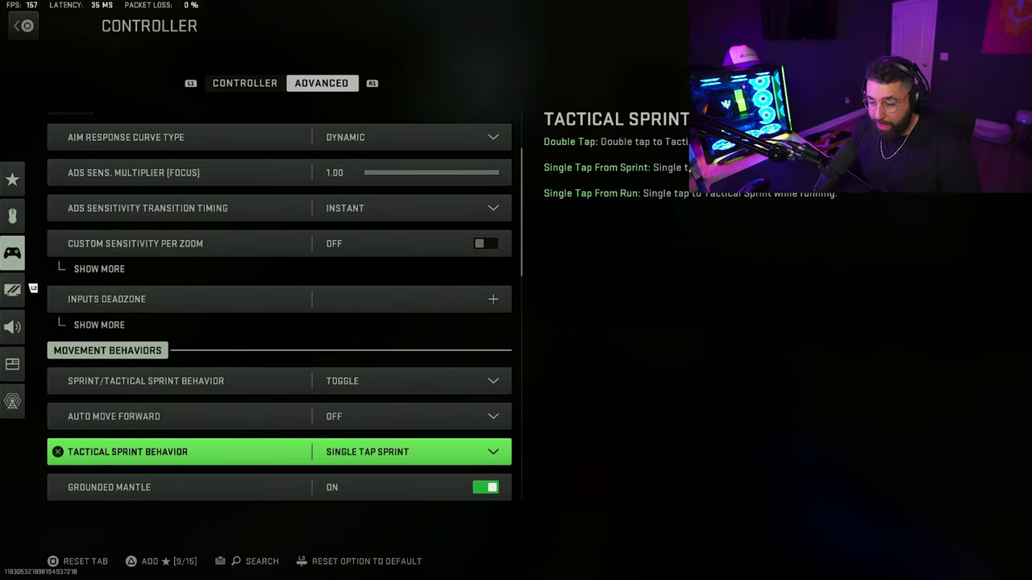
pyautogui.press('Down')
pyautogui.press('Down')
pyautogui.press('Down')
pyautogui.press('Down')
pyautogui.press('Down')
pyautogui.press('Down')
pyautogui.press('Down')
pyautogui.press('Down')
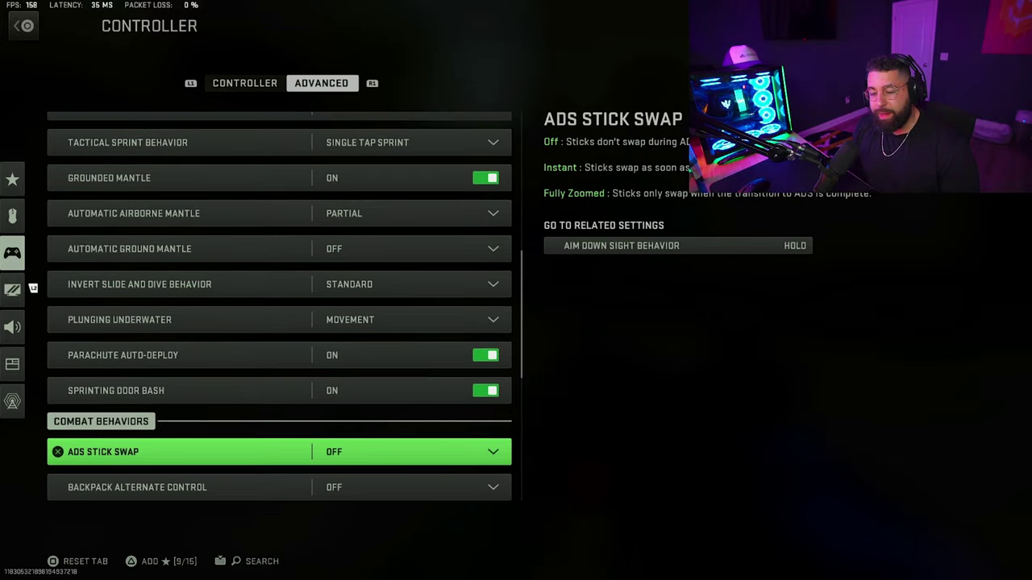
pyautogui.press('Down')
pyautogui.press('Down')
pyautogui.press('Down')
pyautogui.press('Down')
pyautogui.press('Down')
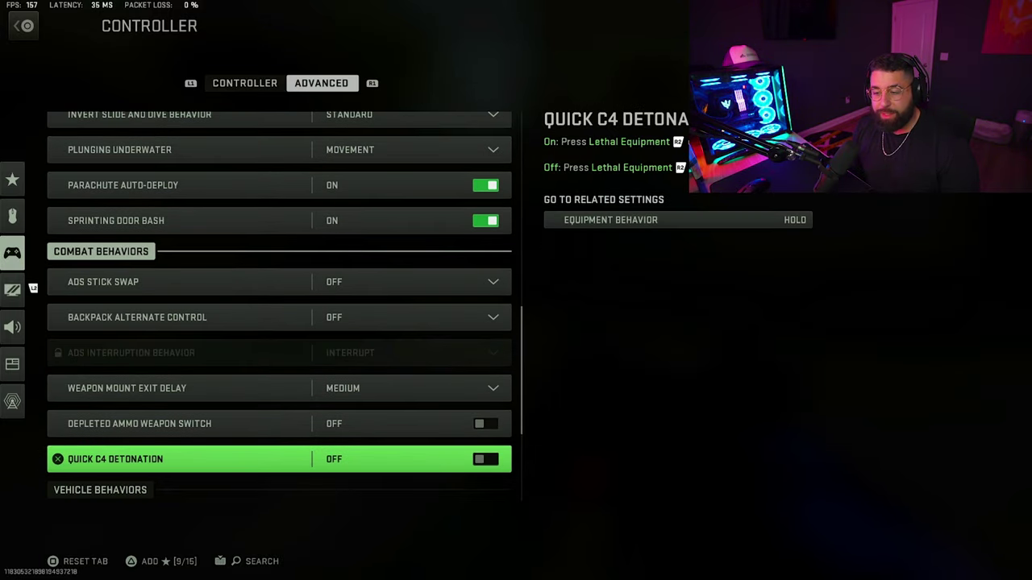
pyautogui.press('q')
pyautogui.press('Down')
pyautogui.press('Down')
pyautogui.press('Down')
pyautogui.press('Down')
pyautogui.press('Down')
pyautogui.press('Down')
pyautogui.press('Down')
pyautogui.press('Down')
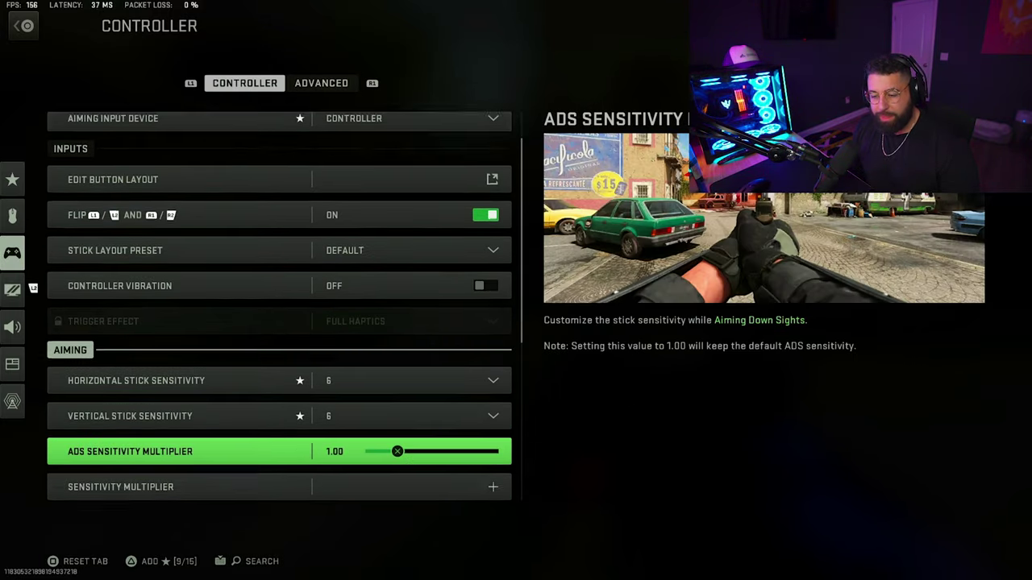
# Step: Scroll the Controller tab past the ADS sensitivity multiplier and automatic sprint, with sensitivities at 6
pyautogui.press('Down')
pyautogui.press('Up')
pyautogui.press('Down')
pyautogui.press('Down')
pyautogui.press('Down')
pyautogui.press('Down')
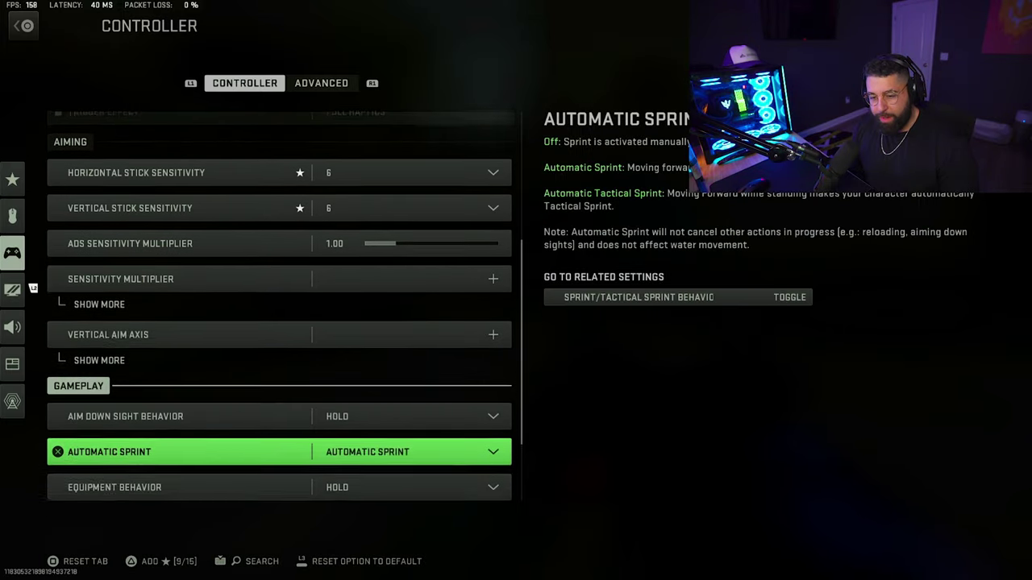
pyautogui.press('Down')
pyautogui.press('Down')
pyautogui.press('Down')
pyautogui.press('Down')
pyautogui.press('Down')
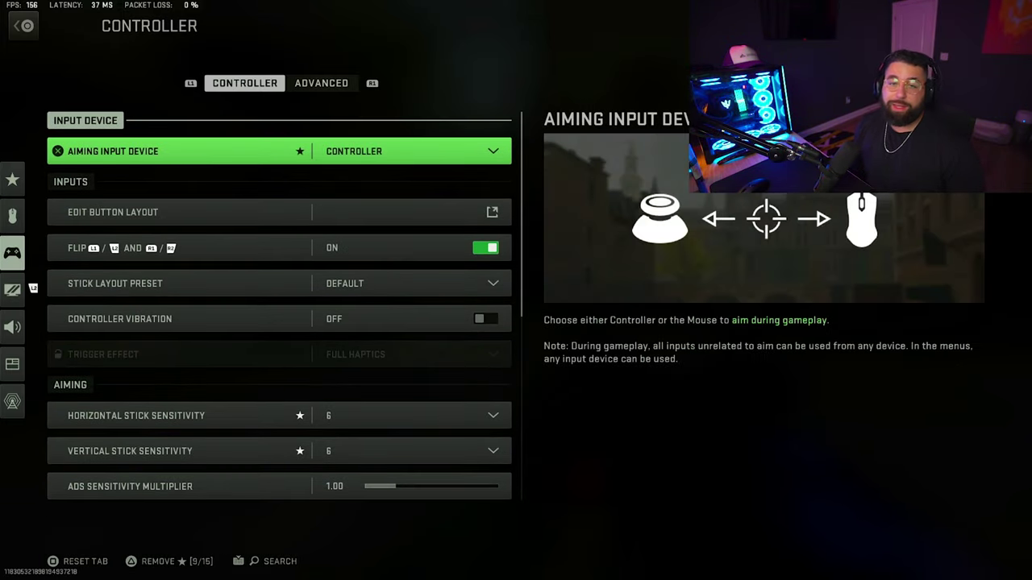